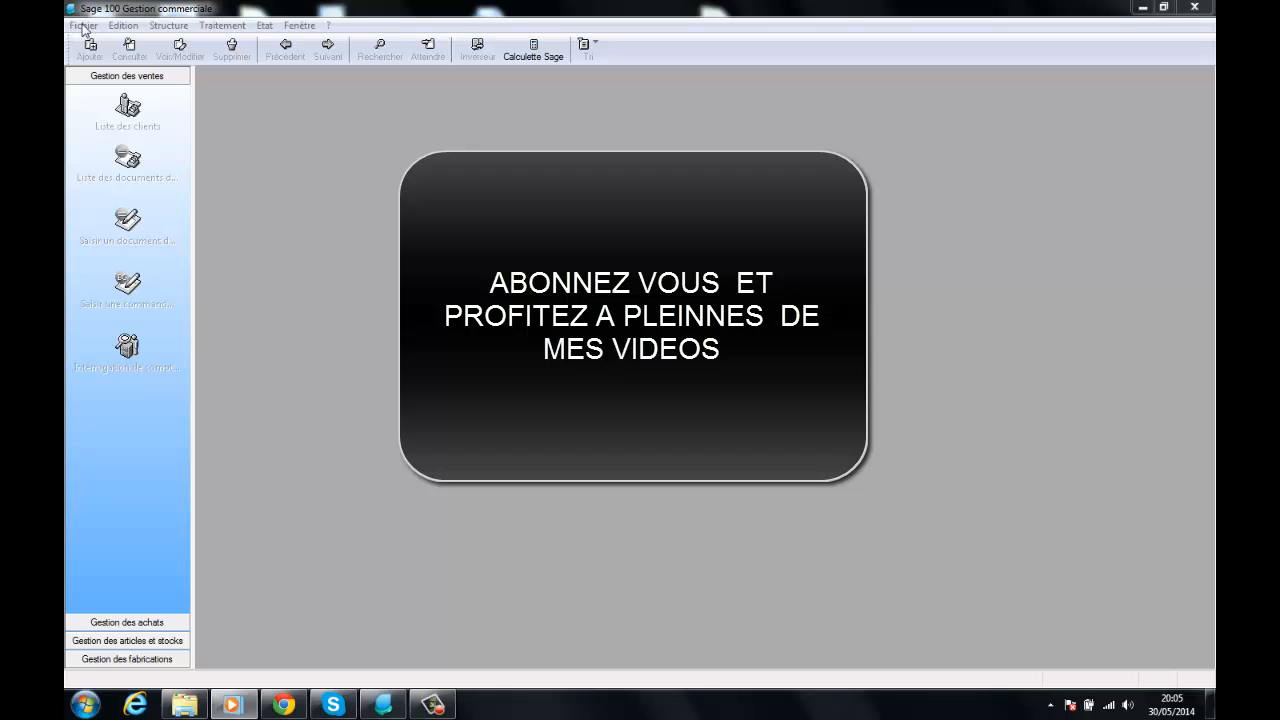
# - Start a new commercial file with the creation wizard, basing it on an existing accounting file
pyautogui.click(83, 27)
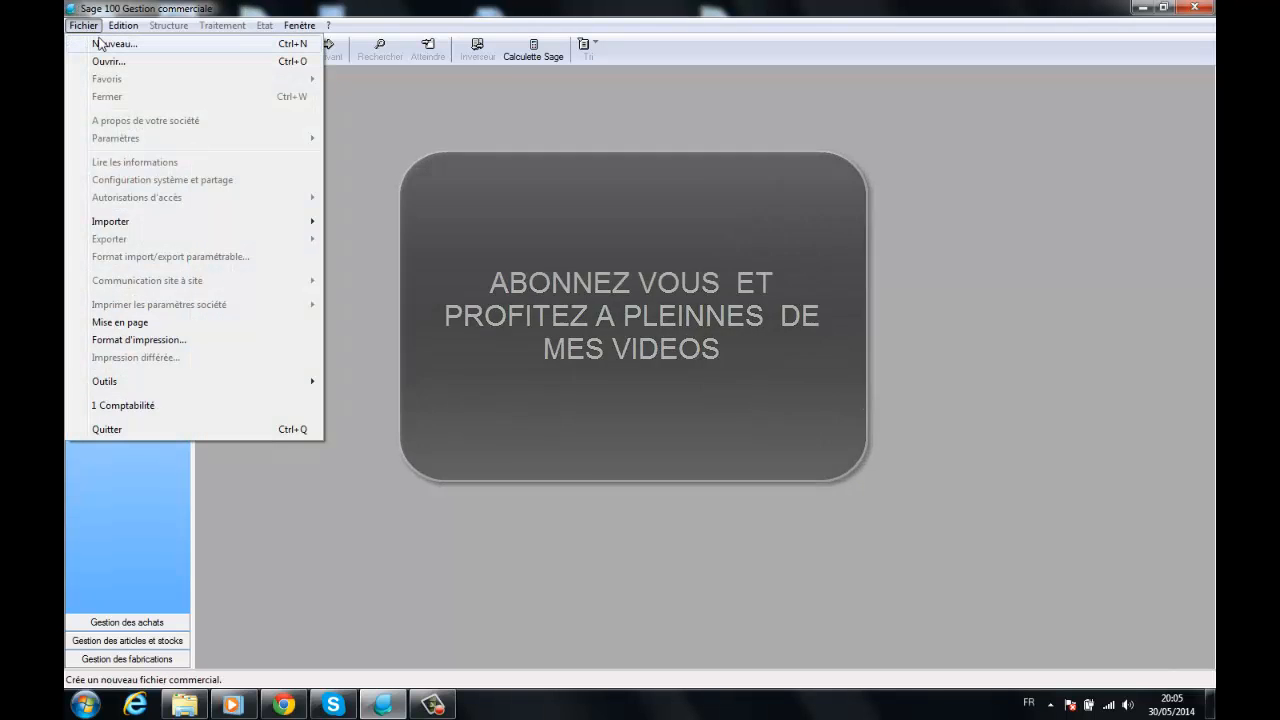
pyautogui.click(103, 46)
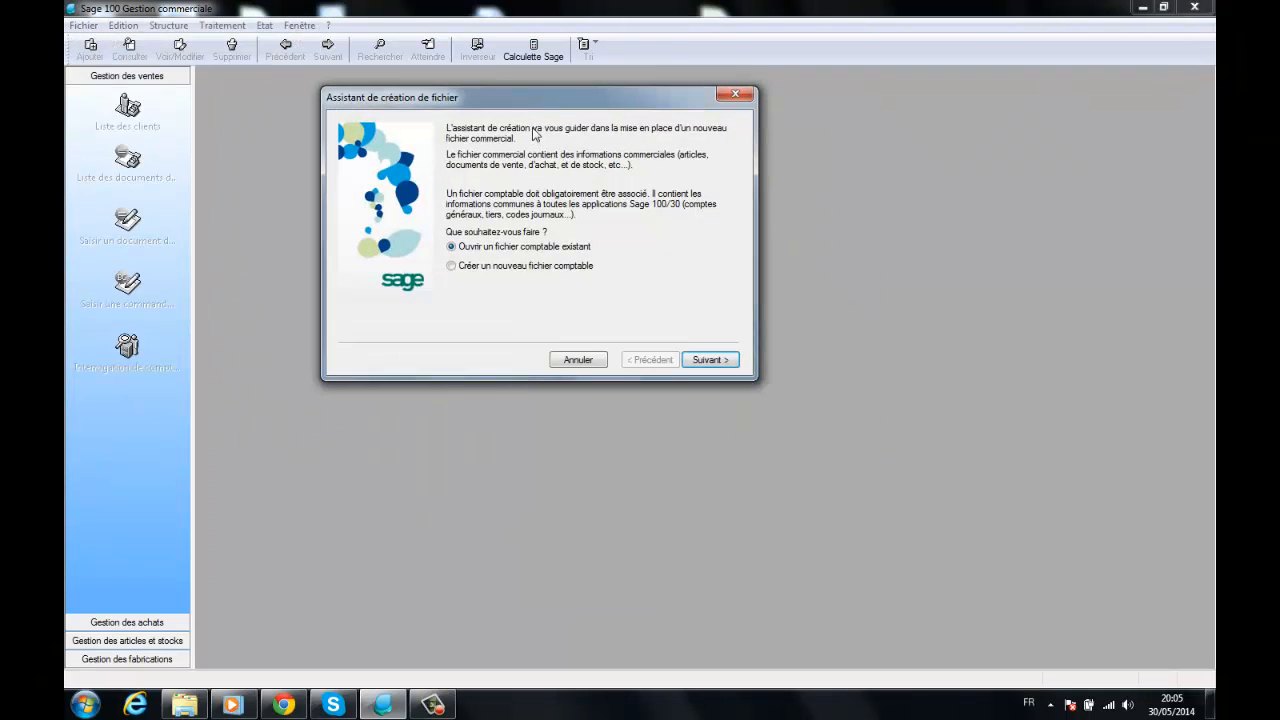
pyautogui.moveTo(512, 104); pyautogui.dragTo(567, 110)
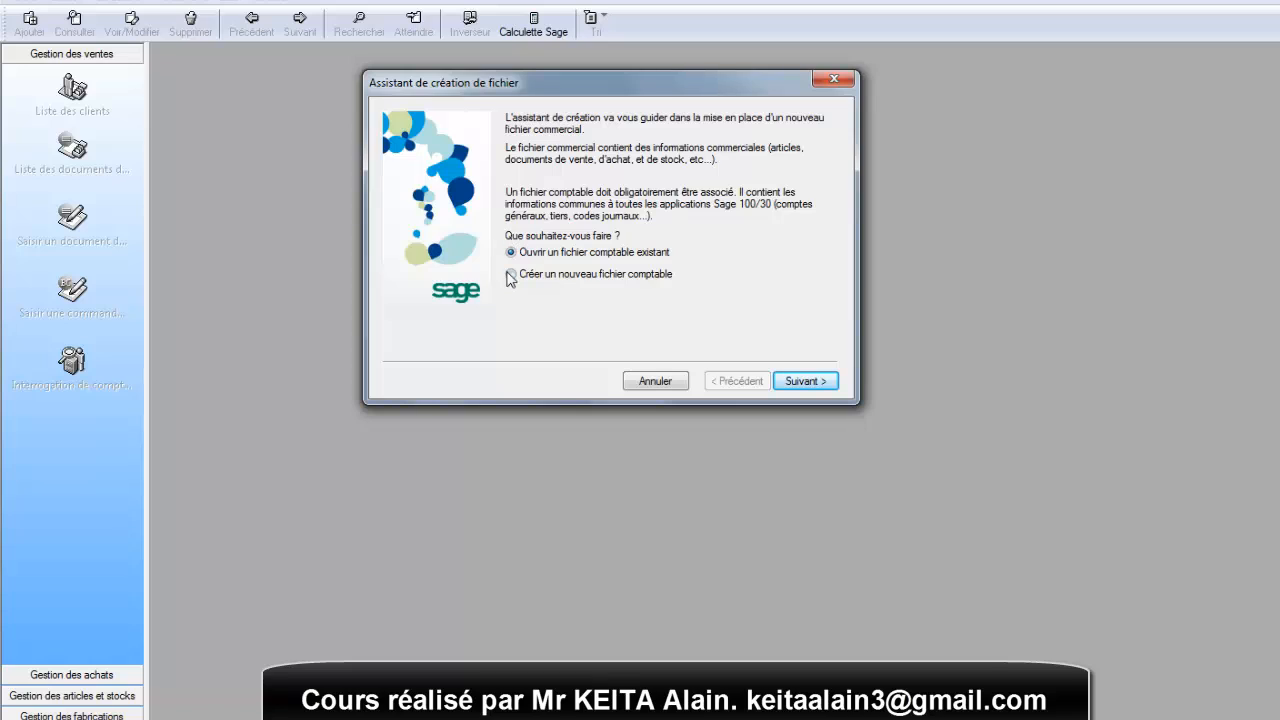
pyautogui.click(802, 384)
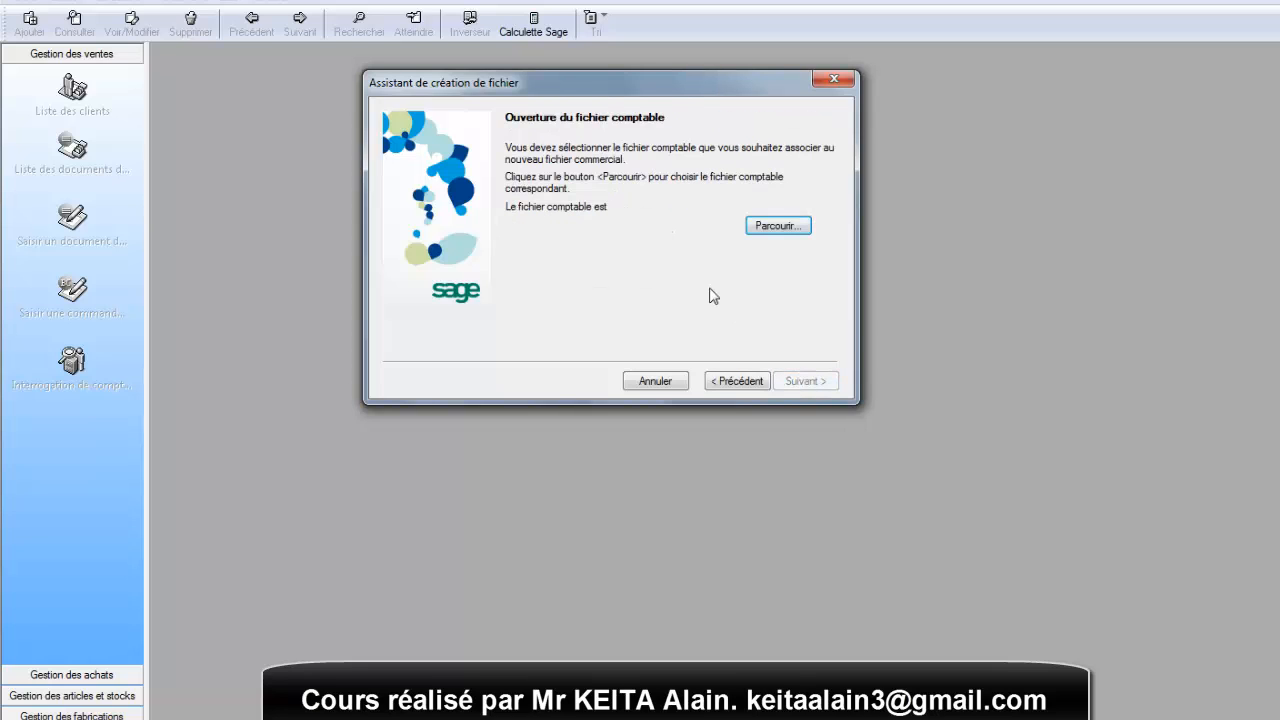
# - Associate the accounting file STE GLE BOISSON from the Bureau folder with the new commercial file
pyautogui.moveTo(681, 82); pyautogui.dragTo(636, 78)
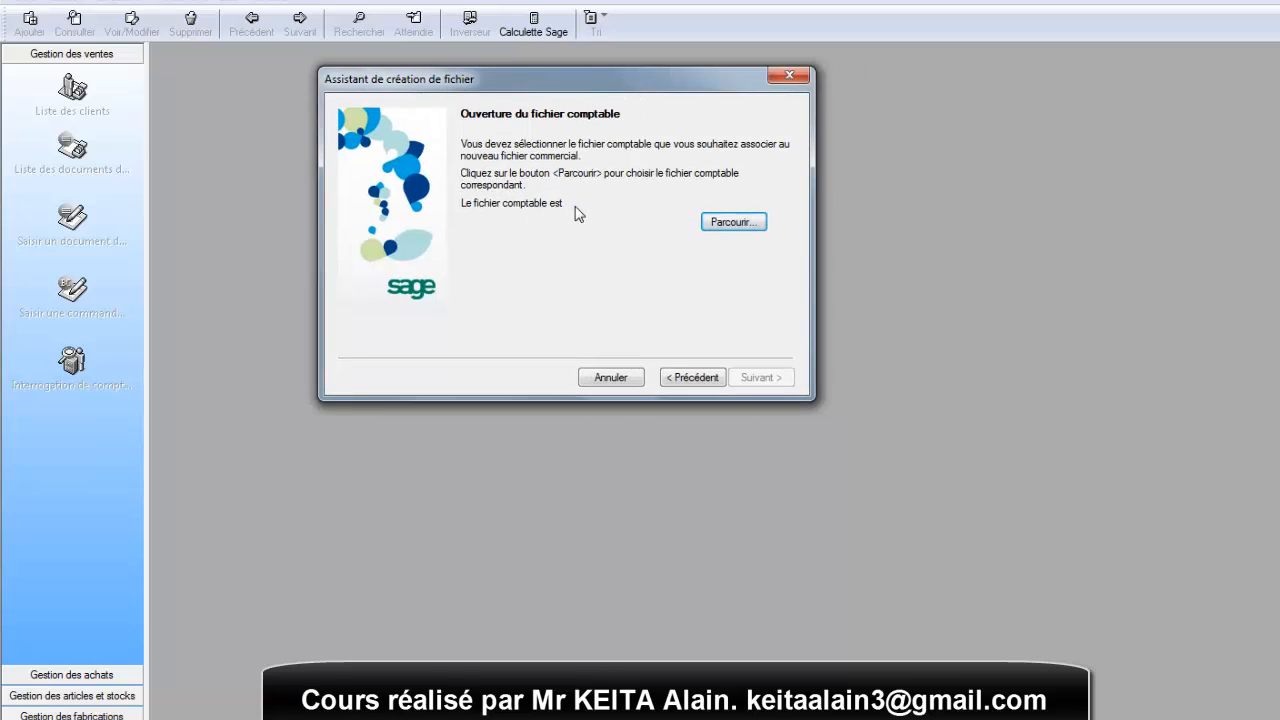
pyautogui.click(727, 223)
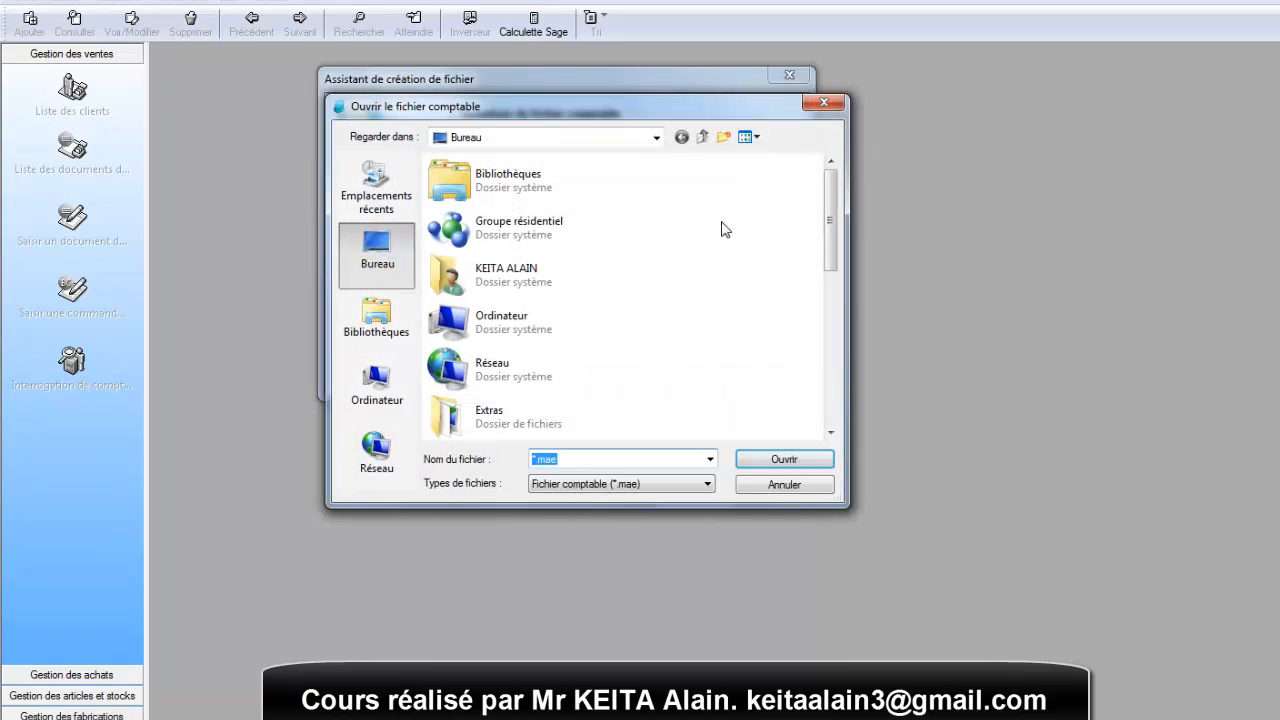
pyautogui.moveTo(658, 114)
pyautogui.mouseDown()
pyautogui.moveTo(545, 100)
pyautogui.moveTo(665, 104)
pyautogui.mouseUp()
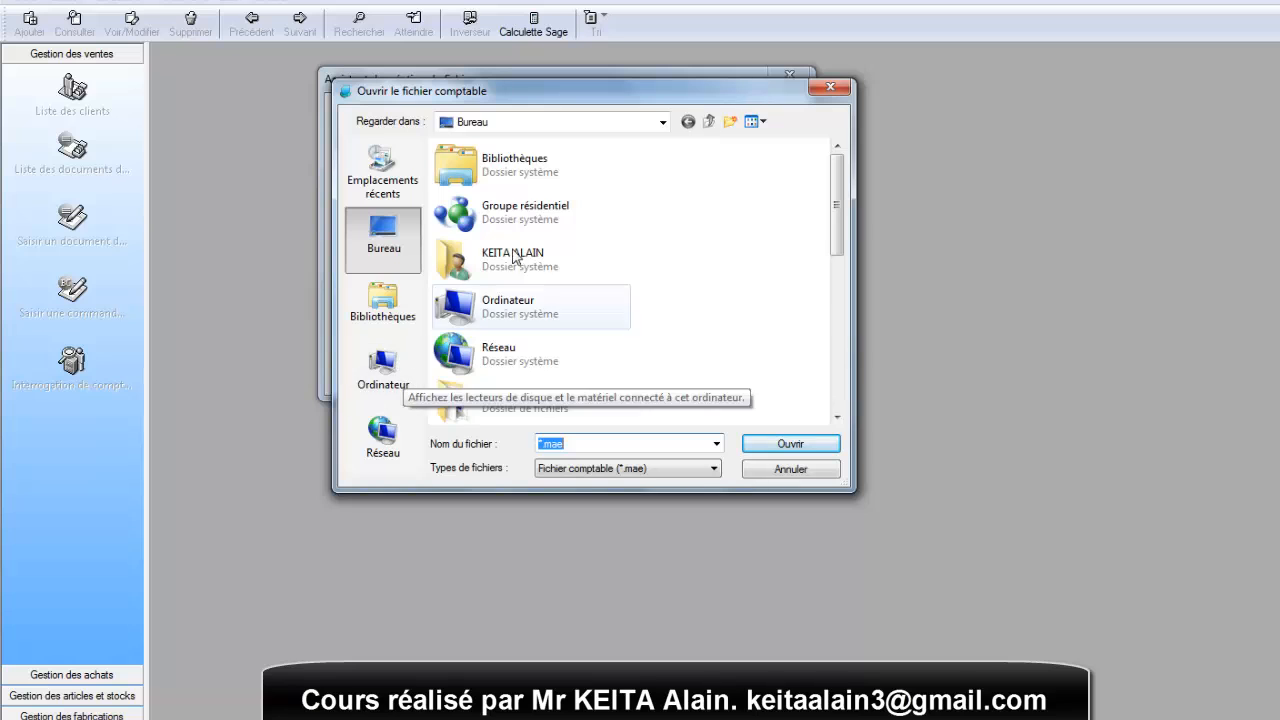
pyautogui.scroll(-1, 834, 194)
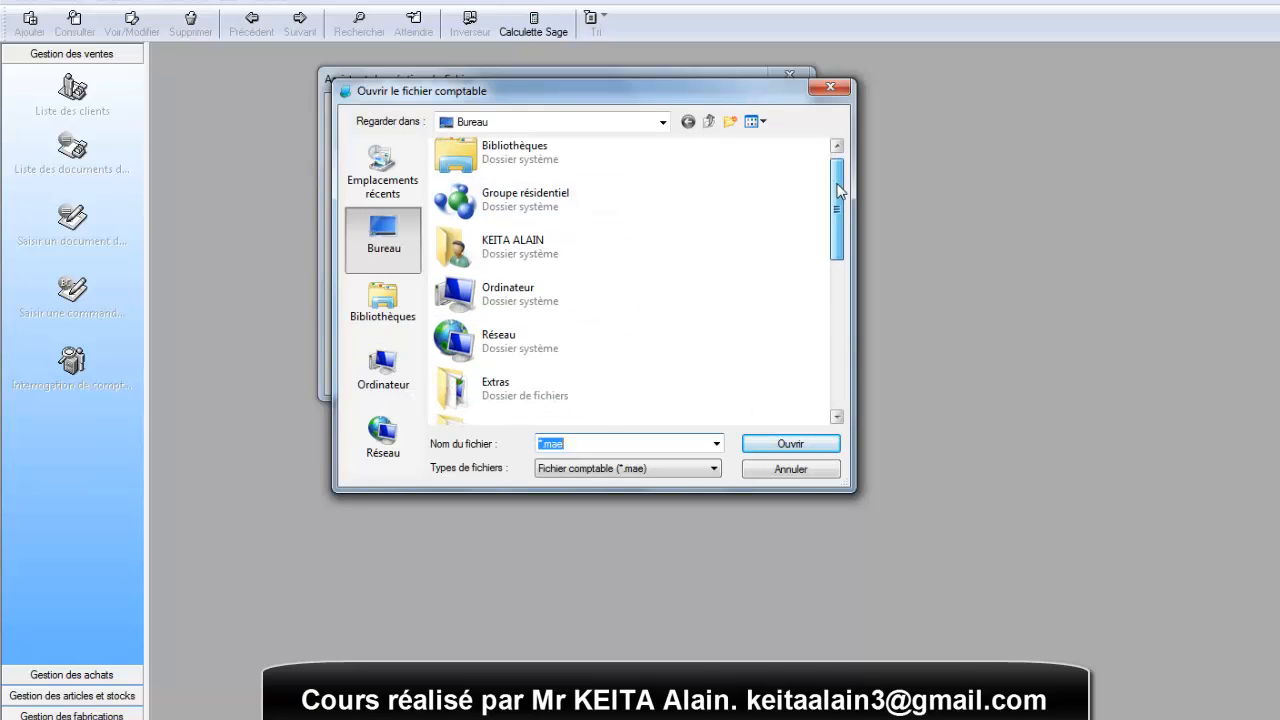
pyautogui.moveTo(839, 200); pyautogui.dragTo(845, 354)
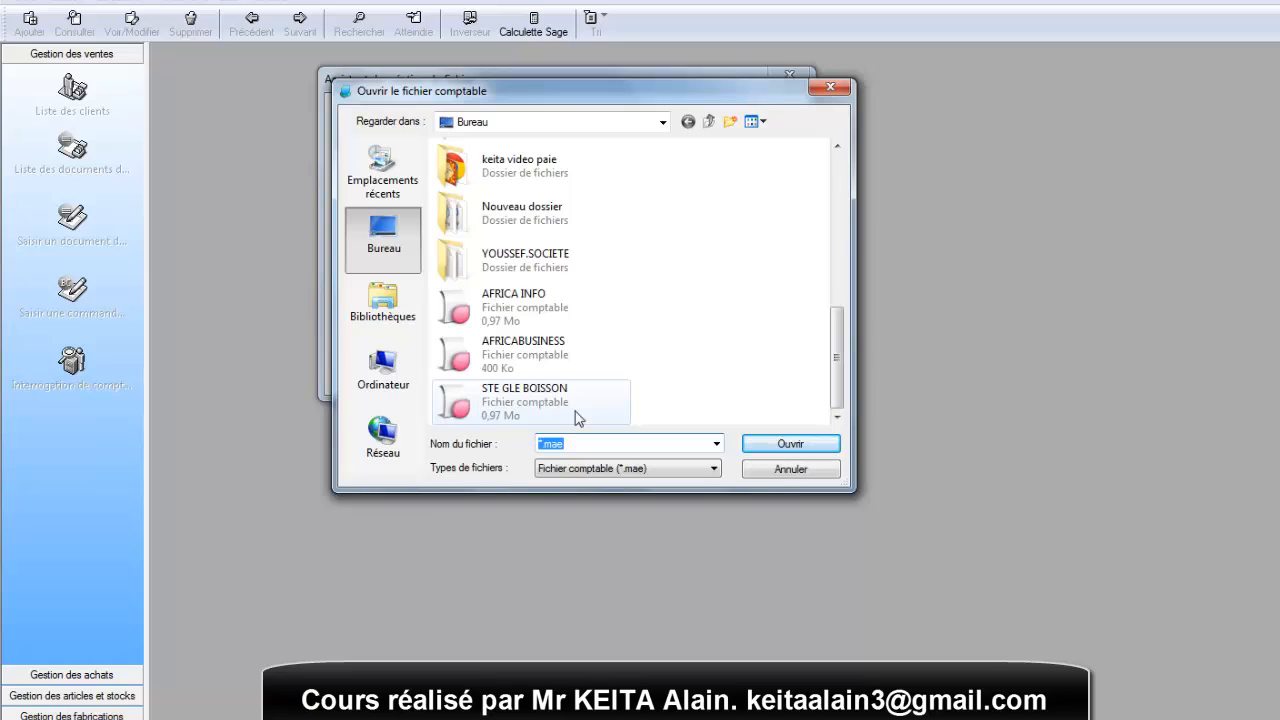
pyautogui.doubleClick(521, 394)
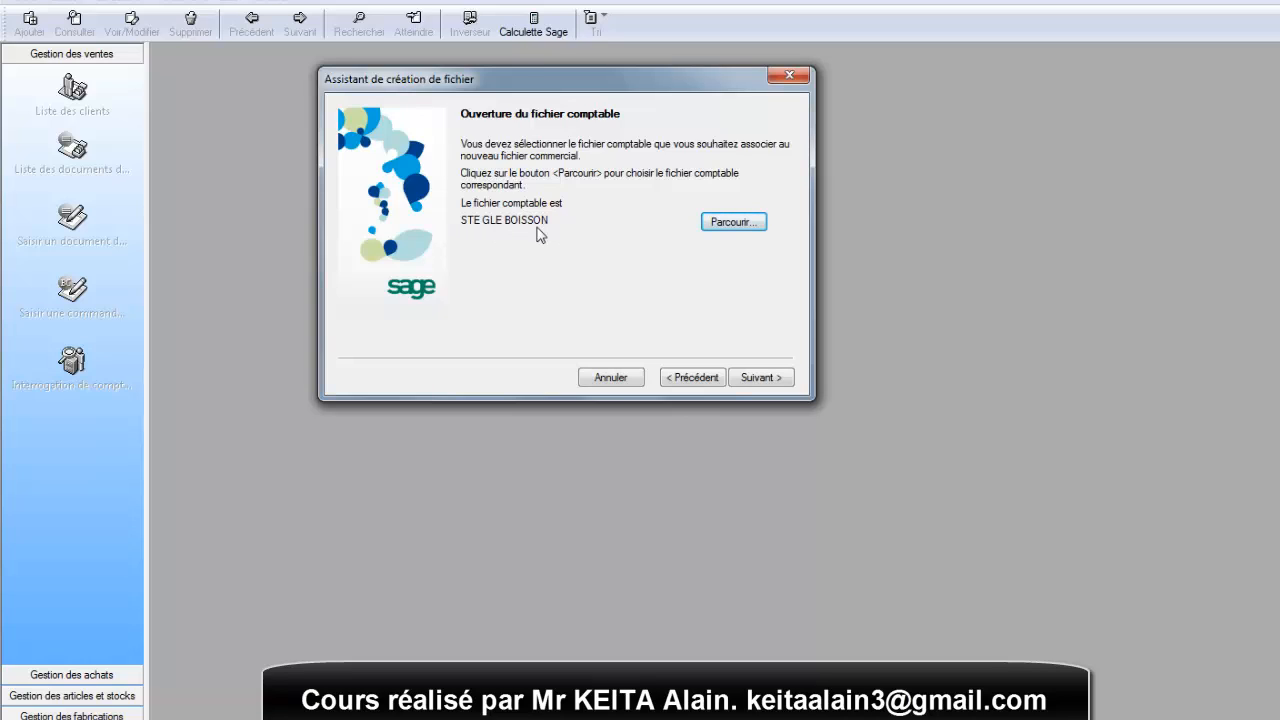
pyautogui.click(764, 380)
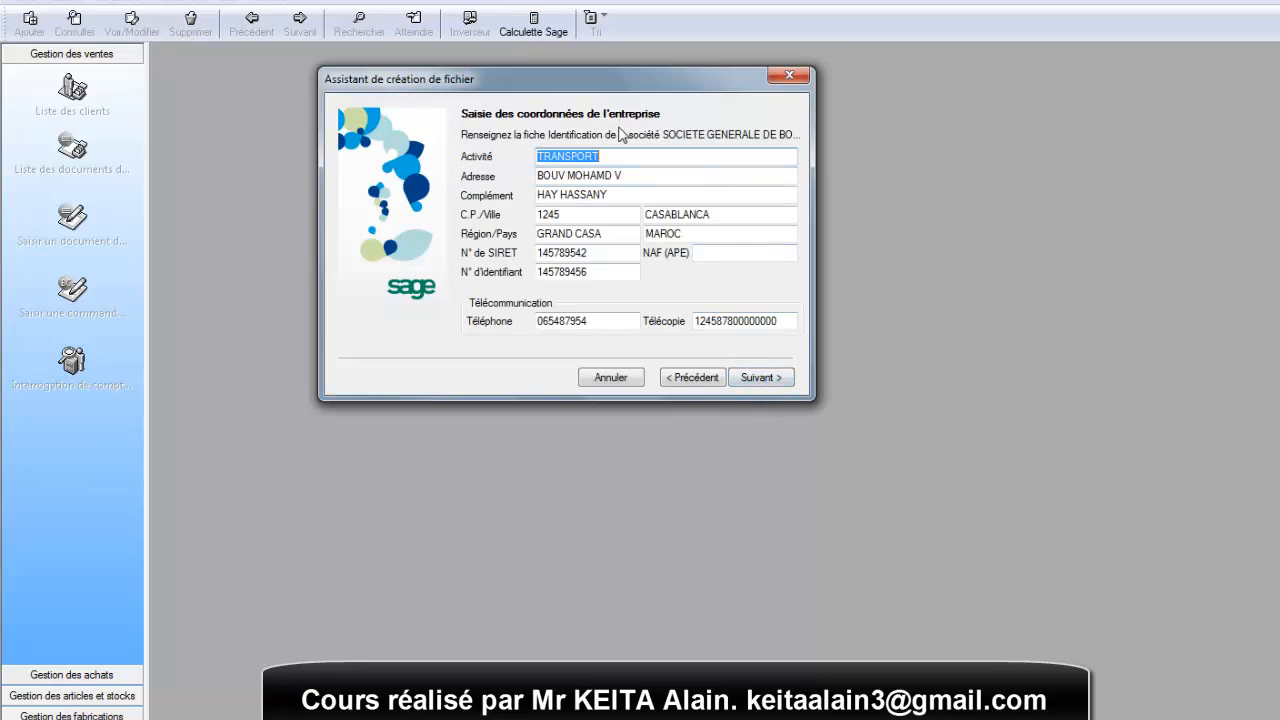
# - Accept the company's contact details and choose to define the commercial settings manually instead of using the standard model
pyautogui.moveTo(628, 81)
pyautogui.mouseDown()
pyautogui.moveTo(540, 91)
pyautogui.moveTo(751, 90)
pyautogui.moveTo(646, 85)
pyautogui.mouseUp()
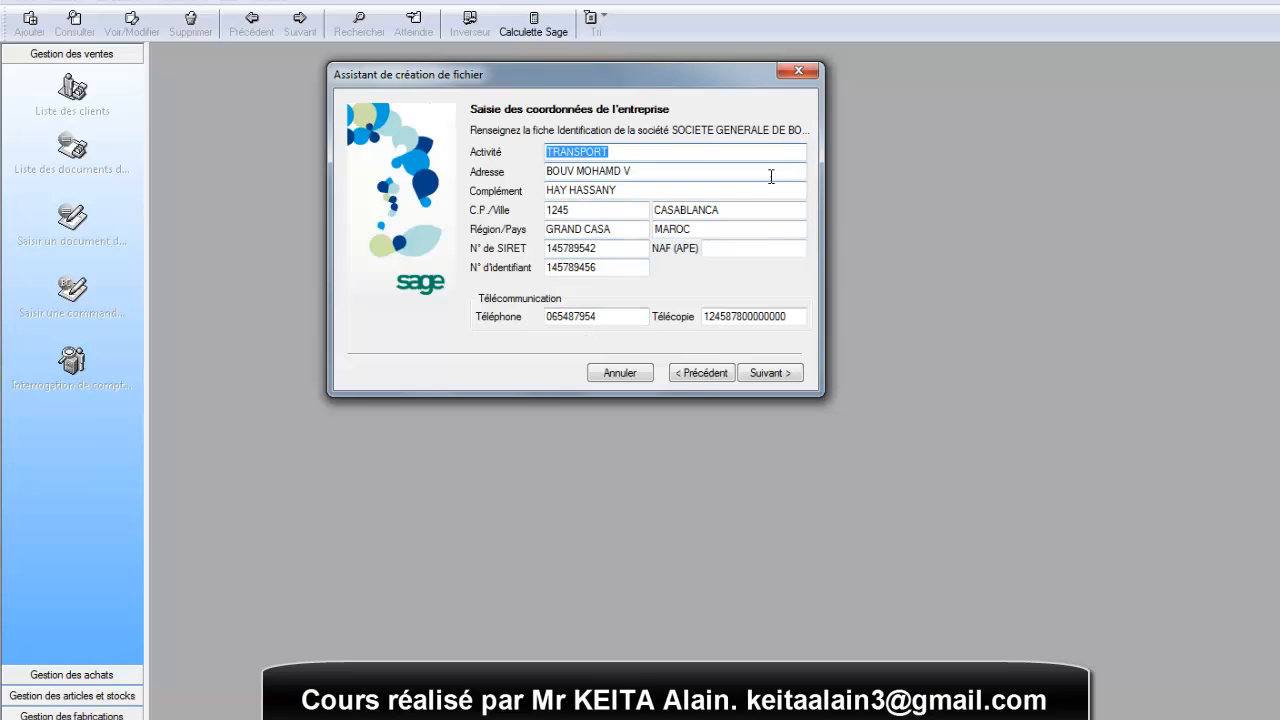
pyautogui.click(768, 374)
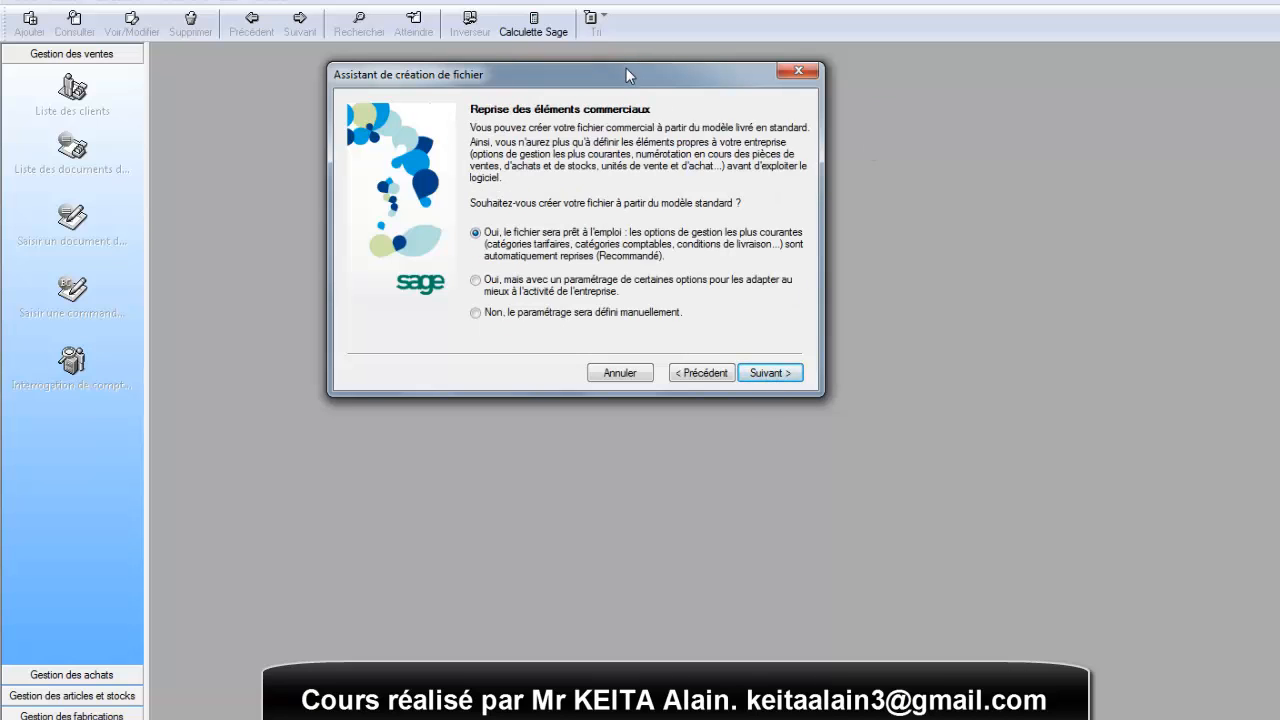
pyautogui.moveTo(626, 68); pyautogui.dragTo(663, 75)
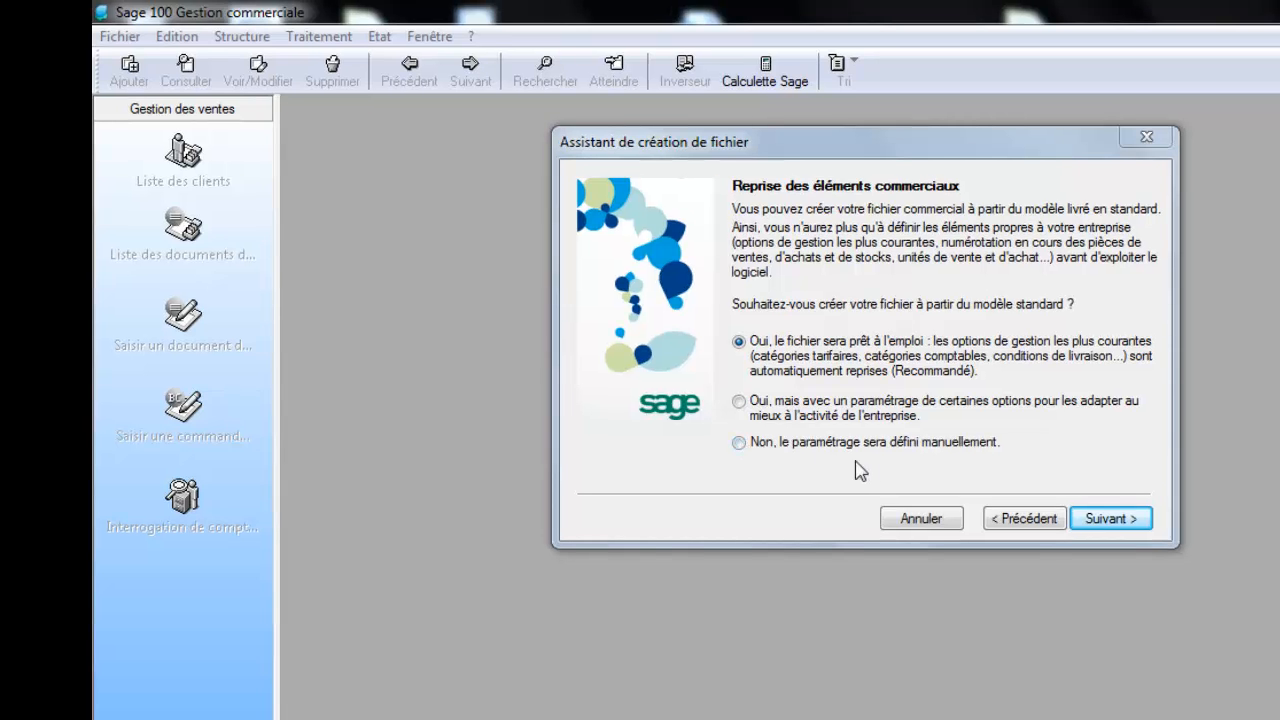
pyautogui.click(740, 443)
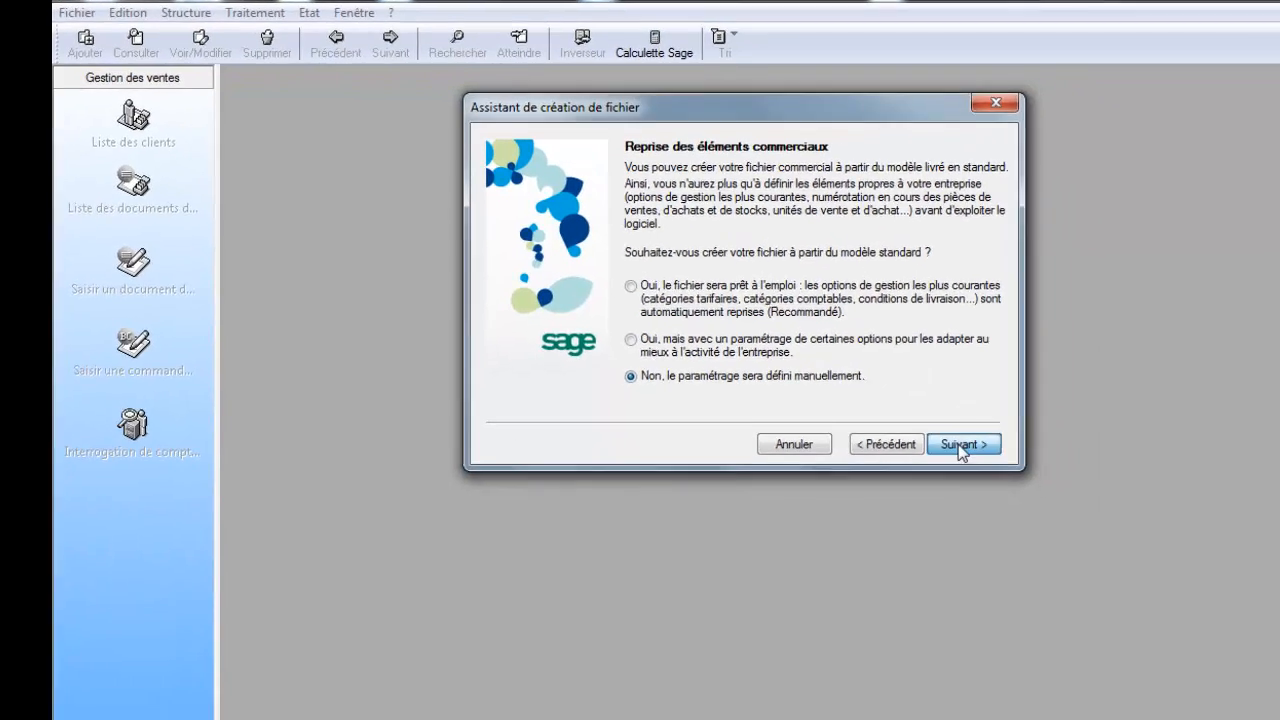
pyautogui.click(1110, 517)
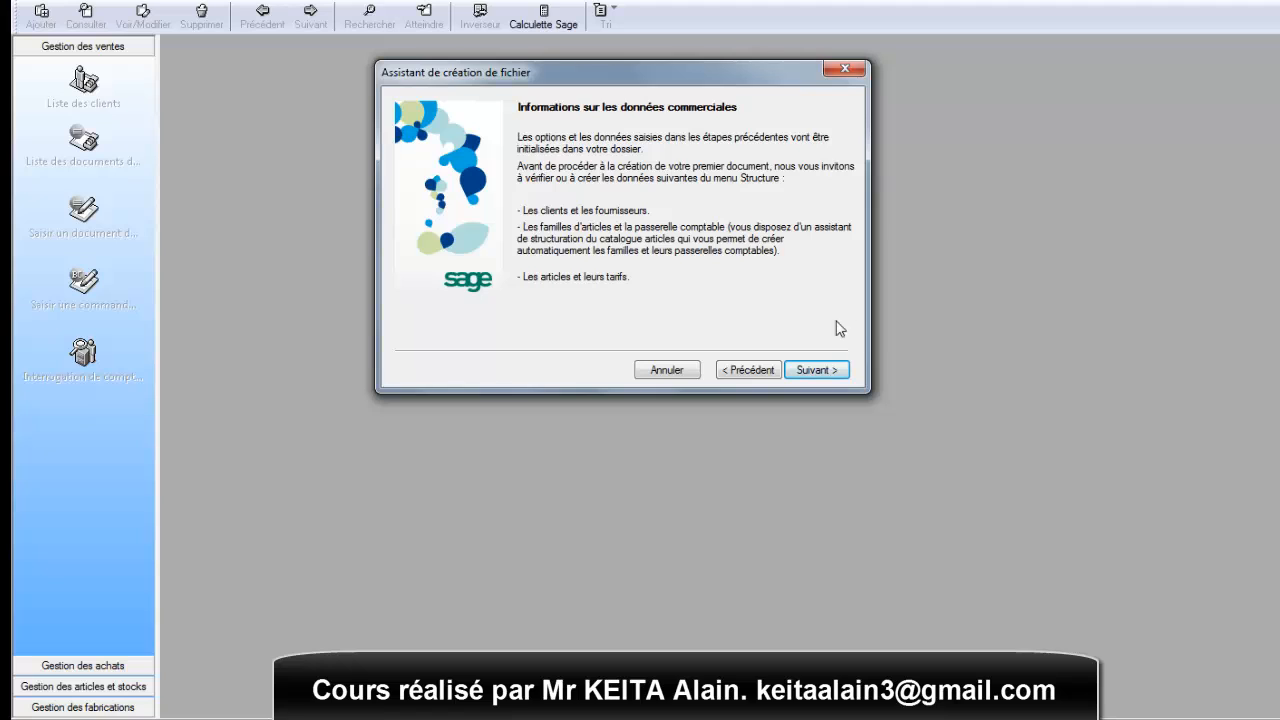
# - Name the commercial file STE GLE BOISSON and save it in the Bureau folder with the default capacity
pyautogui.click(815, 372)
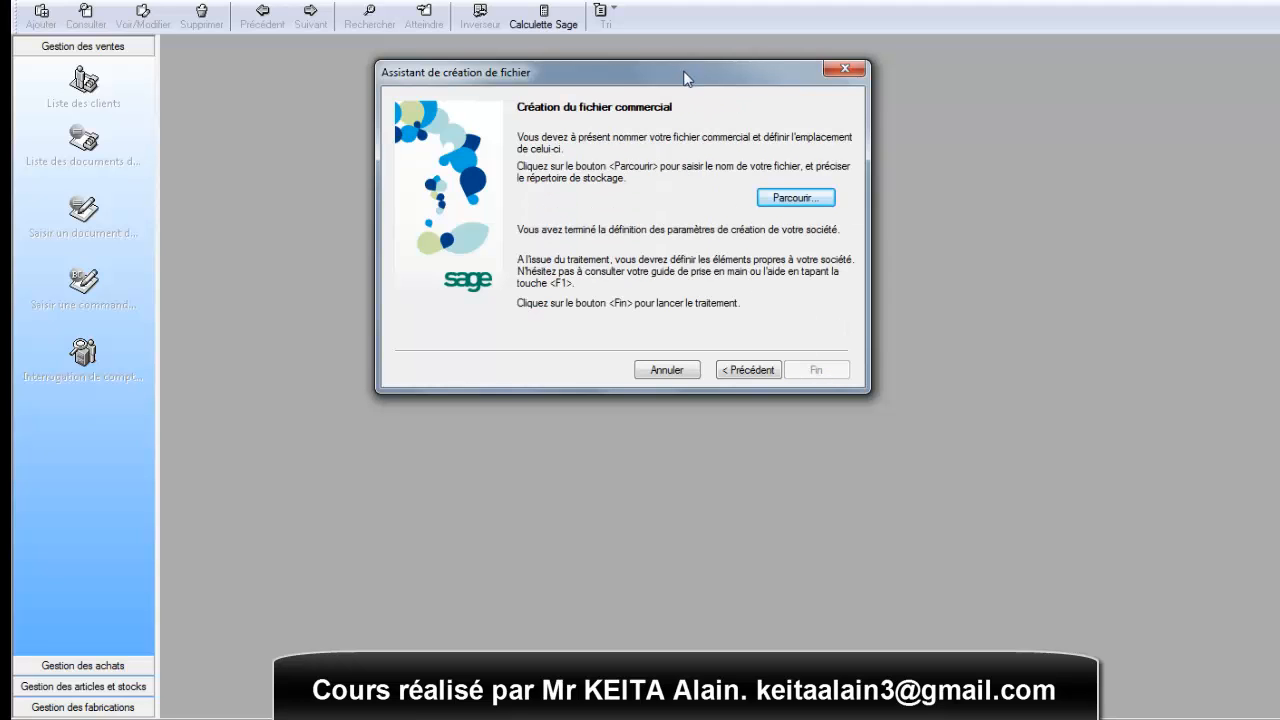
pyautogui.moveTo(684, 70); pyautogui.dragTo(647, 73)
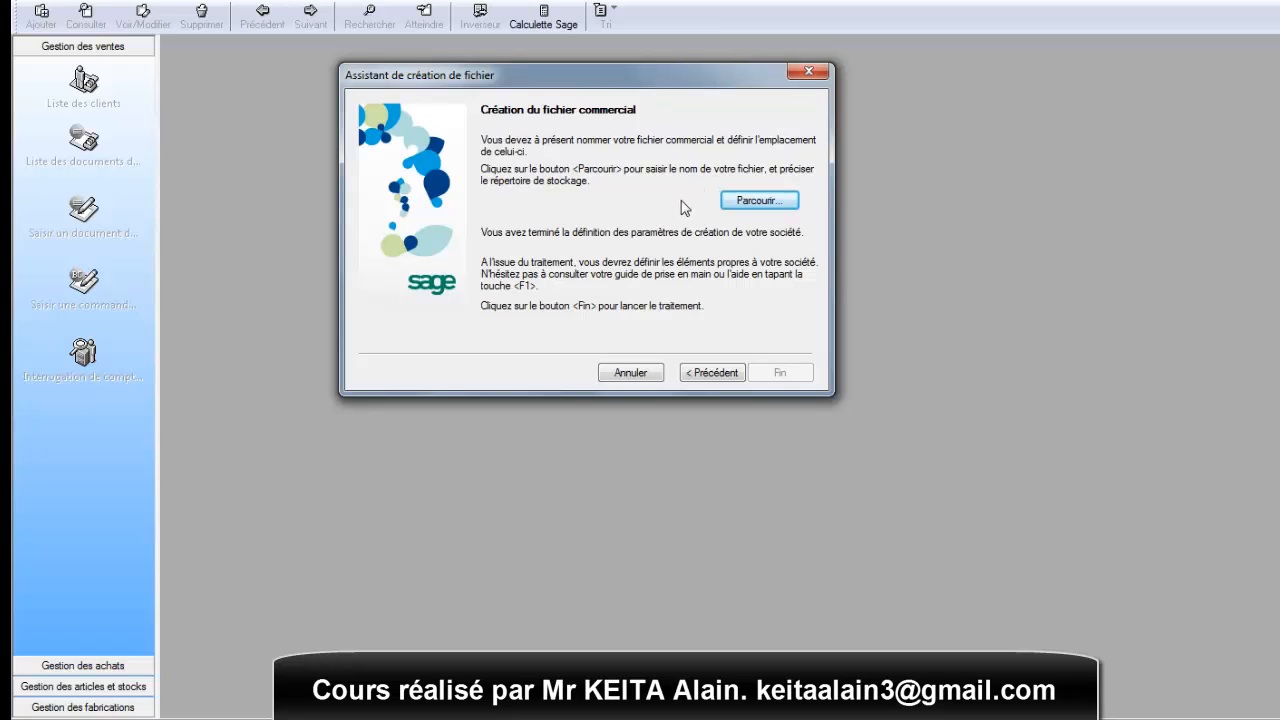
pyautogui.click(752, 202)
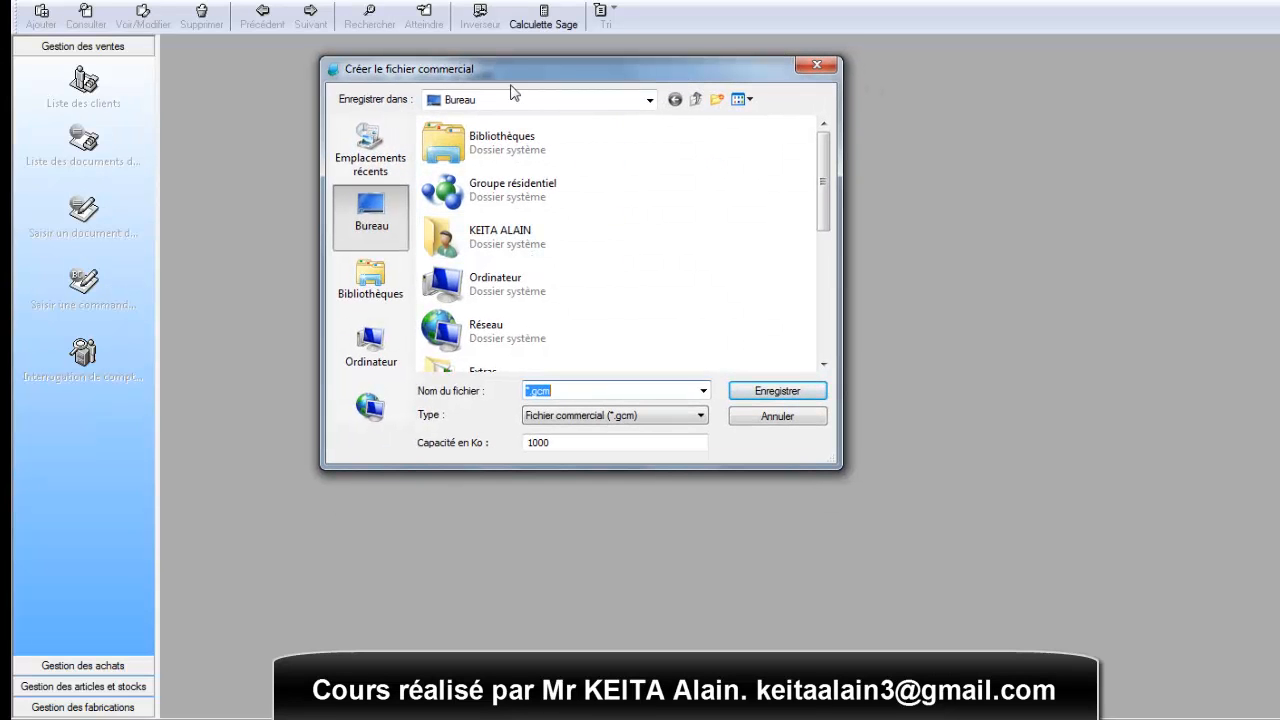
pyautogui.moveTo(533, 71); pyautogui.dragTo(530, 77)
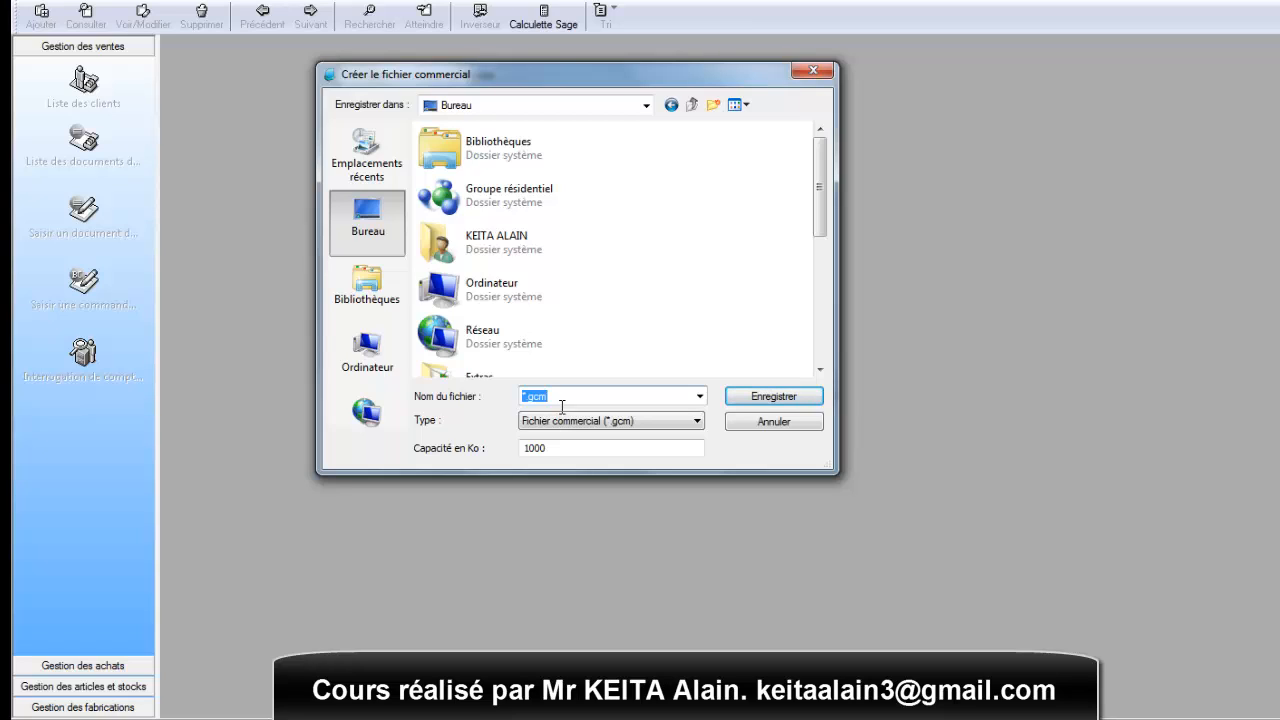
pyautogui.write('STE')
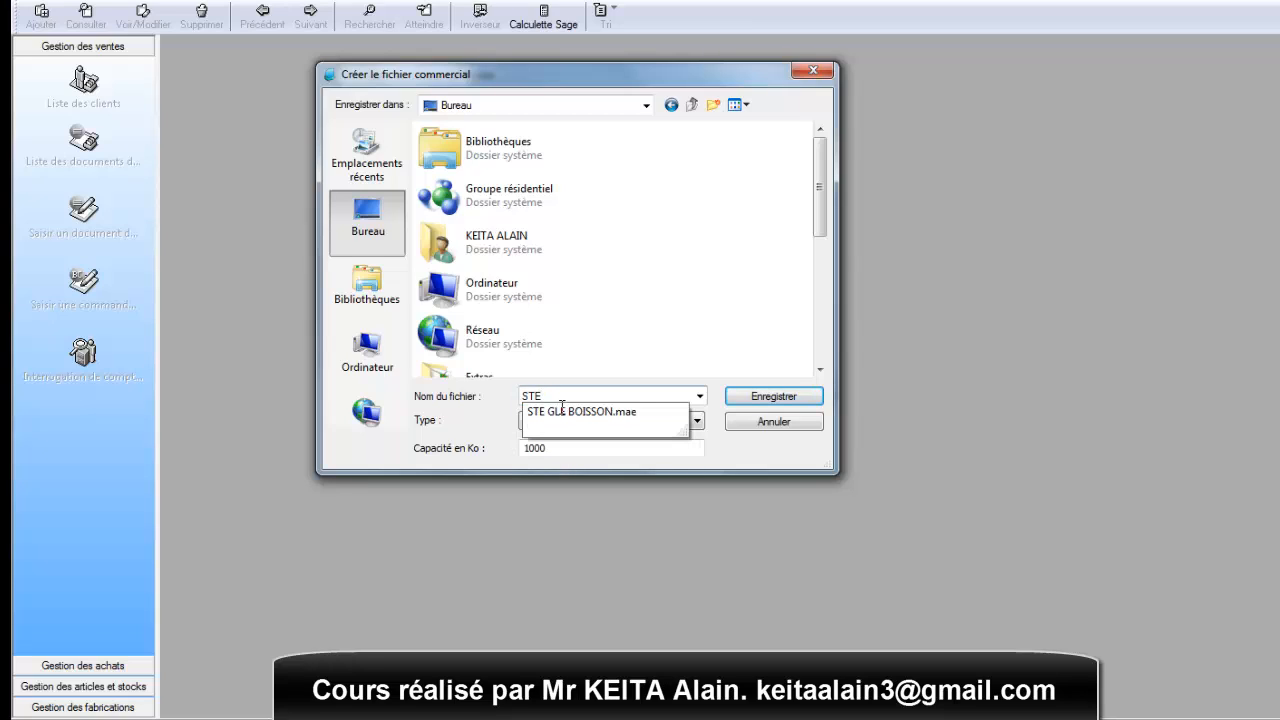
pyautogui.write(' GLE BOISSON')
pyautogui.click(758, 397)
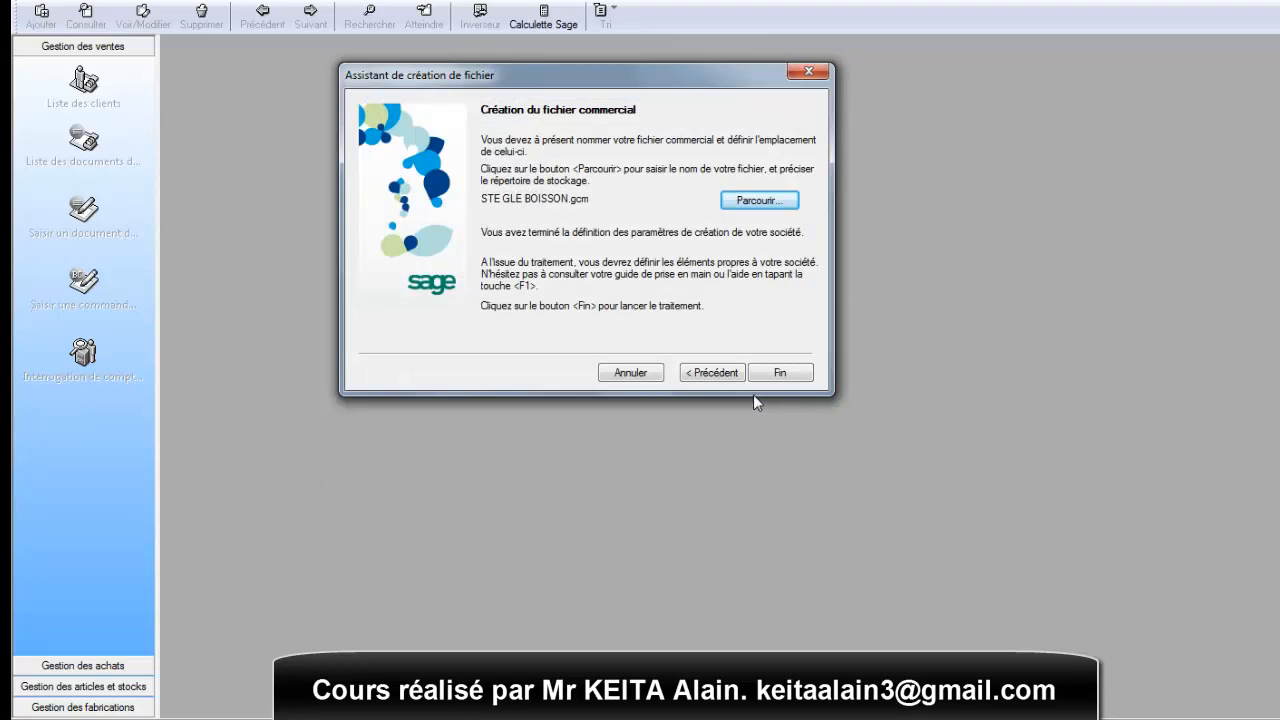
# - Finish creating the commercial file and accept the company's identification sheet
pyautogui.moveTo(678, 74)
pyautogui.mouseDown()
pyautogui.moveTo(698, 67)
pyautogui.moveTo(676, 71)
pyautogui.mouseUp()
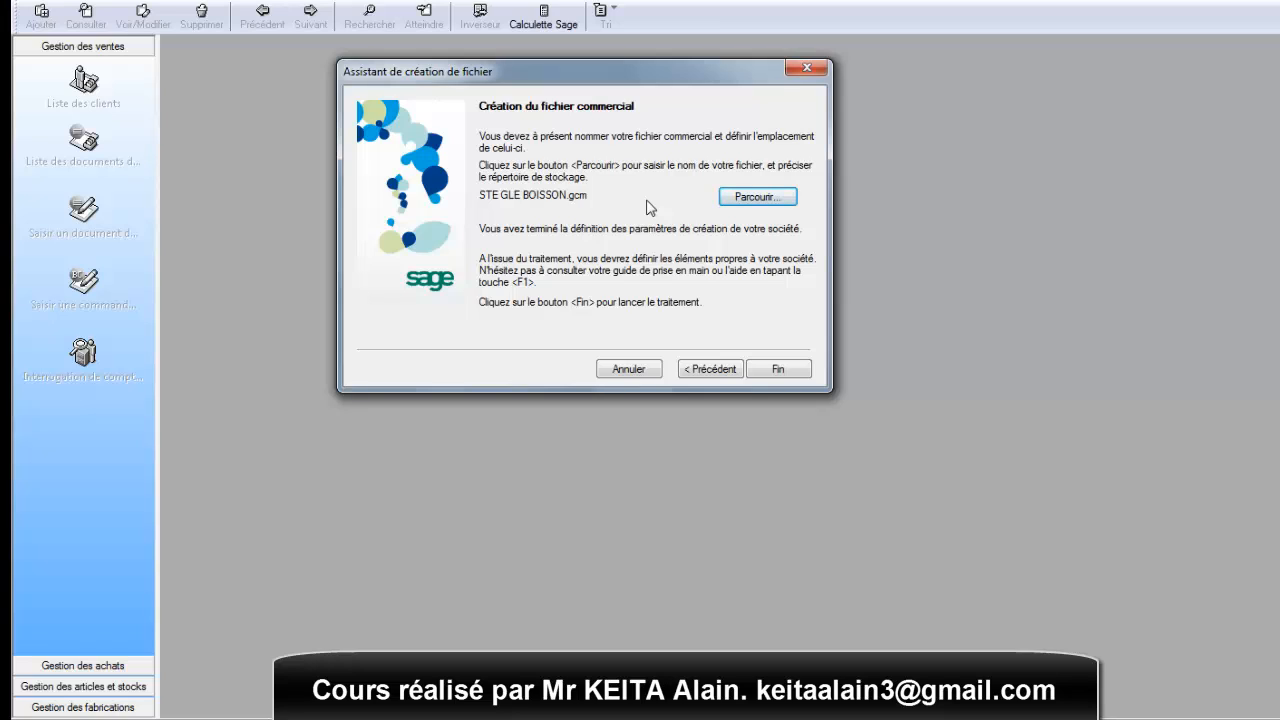
pyautogui.click(766, 377)
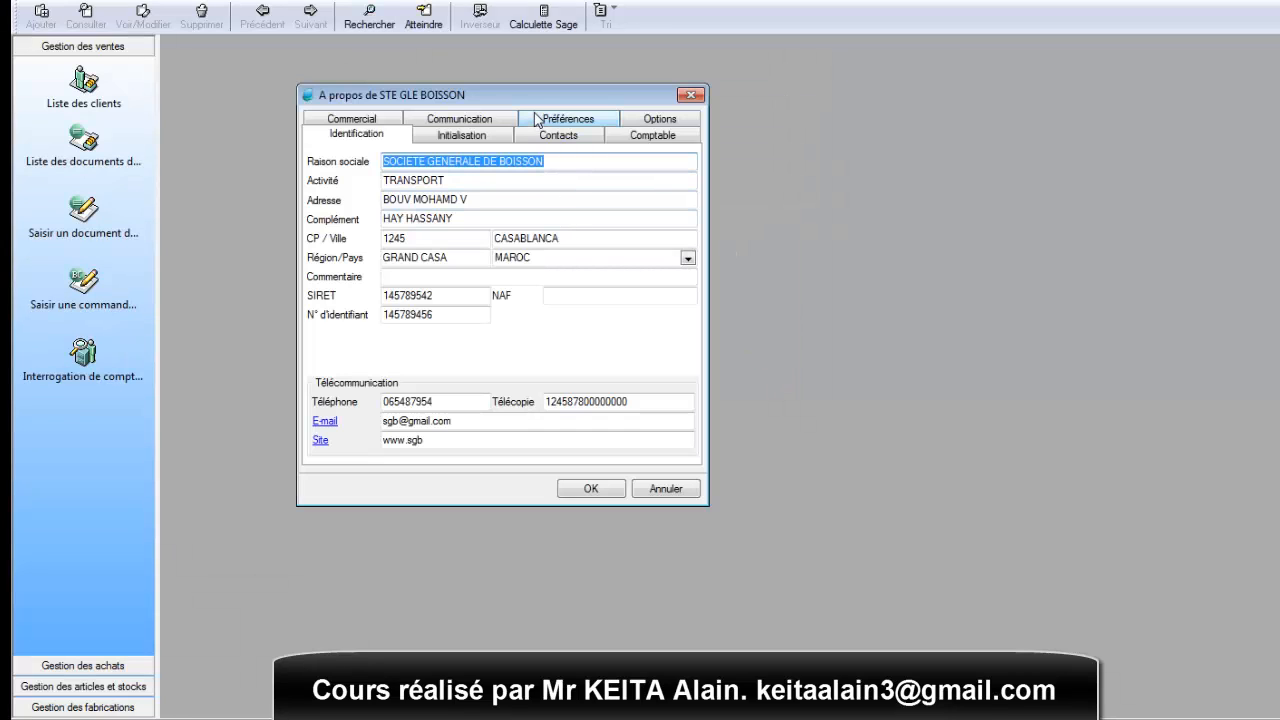
pyautogui.moveTo(531, 94); pyautogui.dragTo(568, 183)
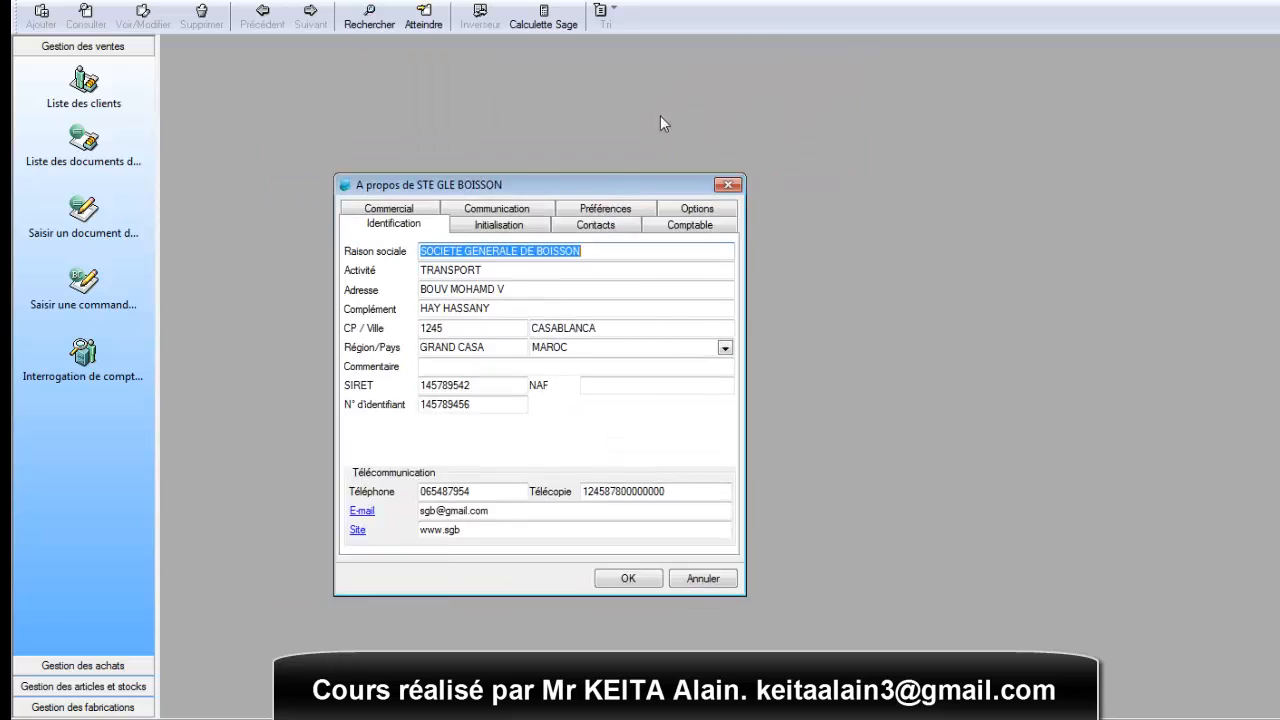
pyautogui.moveTo(660, 123); pyautogui.dragTo(529, 92)
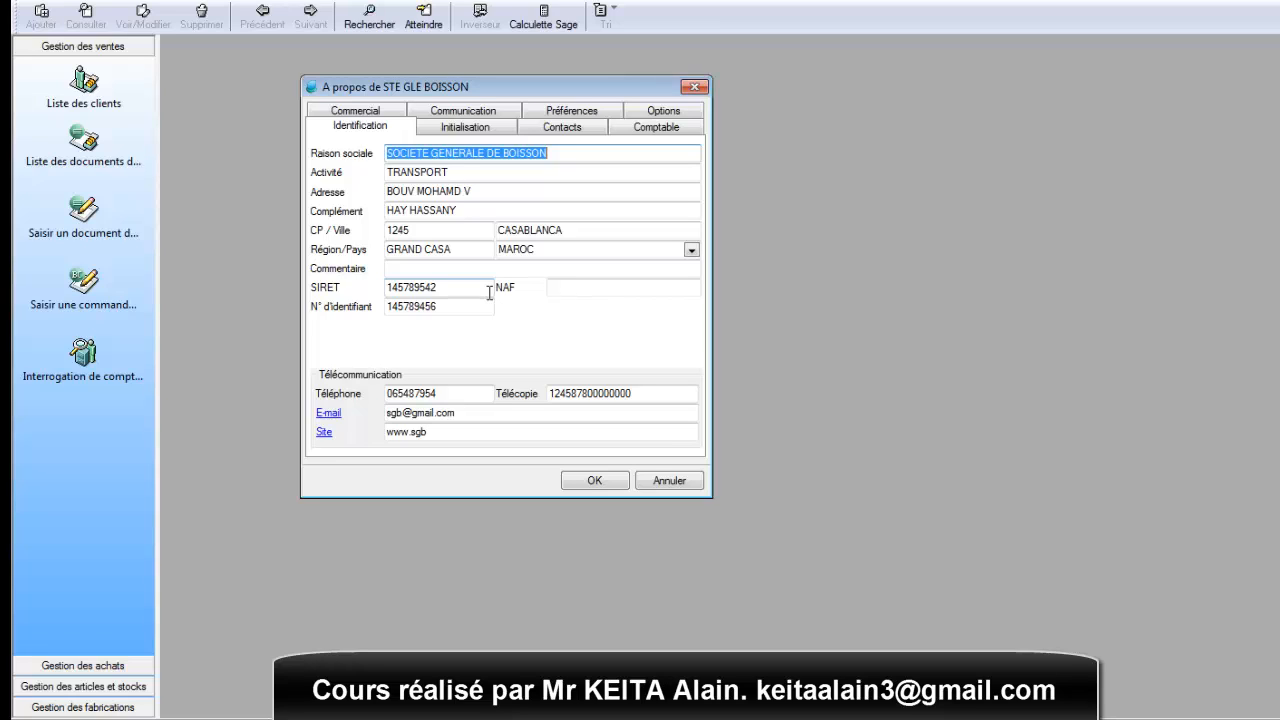
pyautogui.click(596, 482)
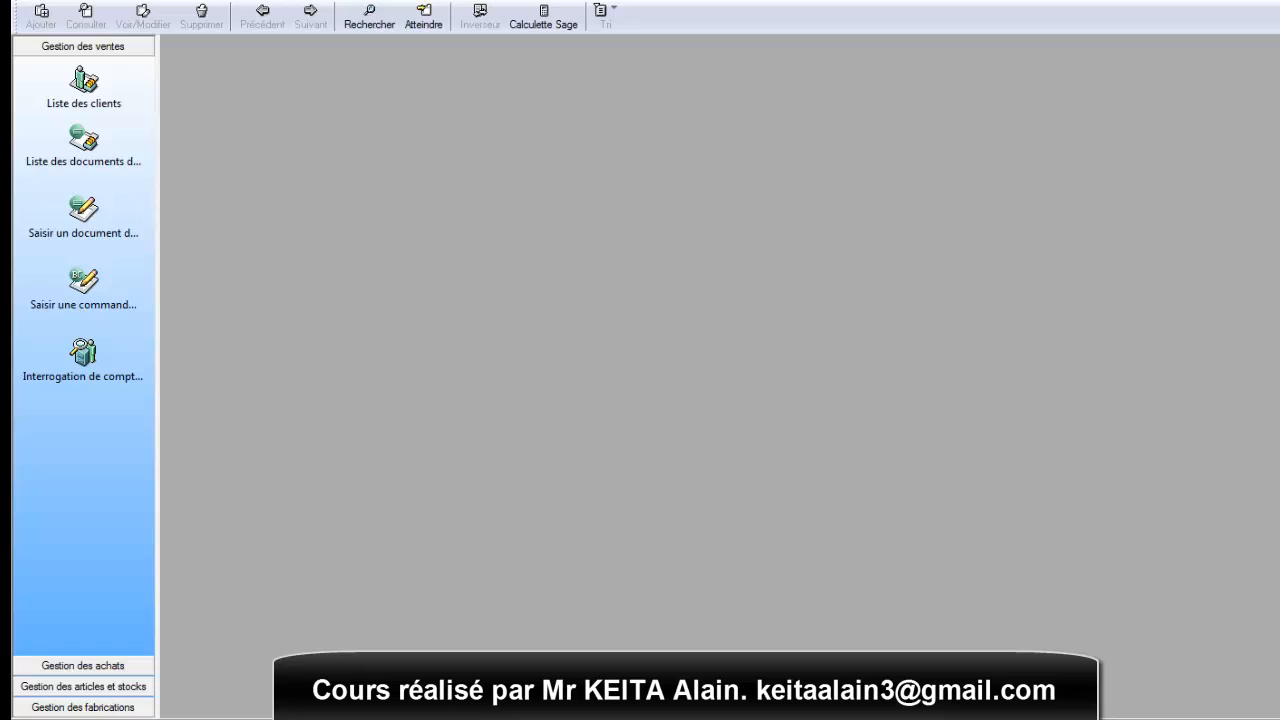
# - Examine the list of available options in the company information, then close it
pyautogui.click(32, 2)
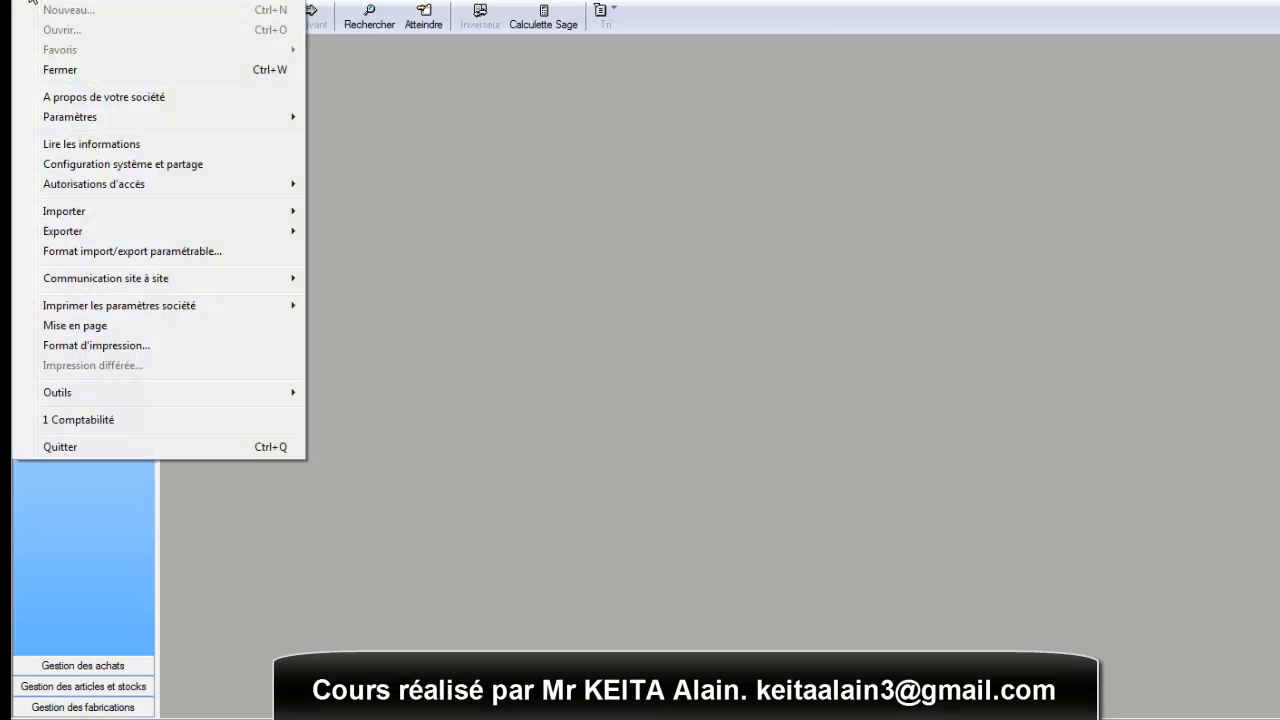
pyautogui.click(103, 98)
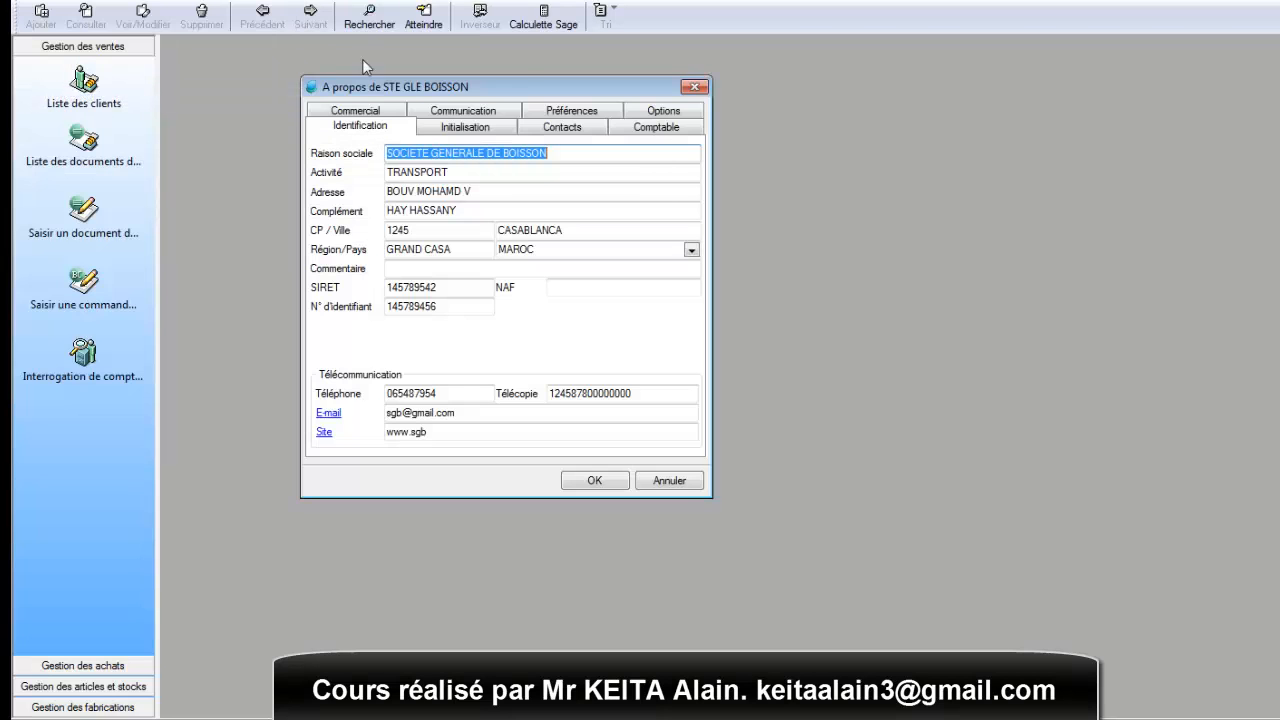
pyautogui.moveTo(520, 83); pyautogui.dragTo(569, 94)
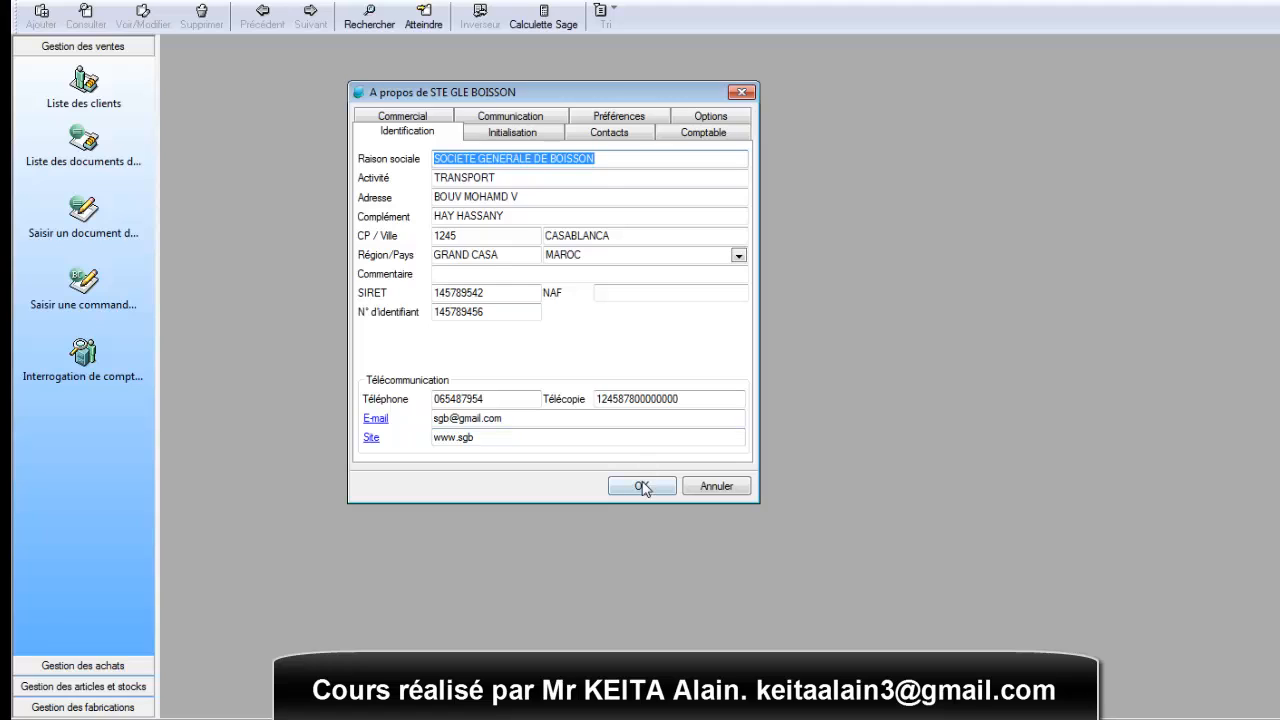
pyautogui.click(710, 118)
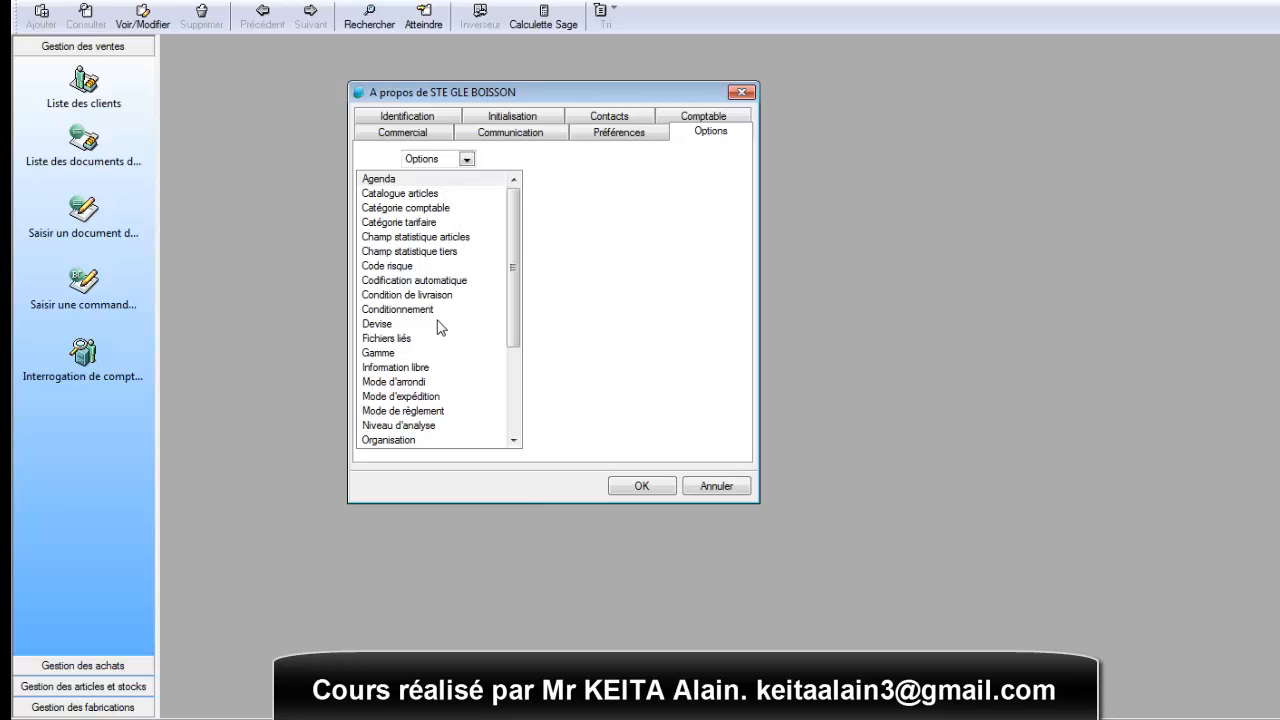
pyautogui.click(641, 486)
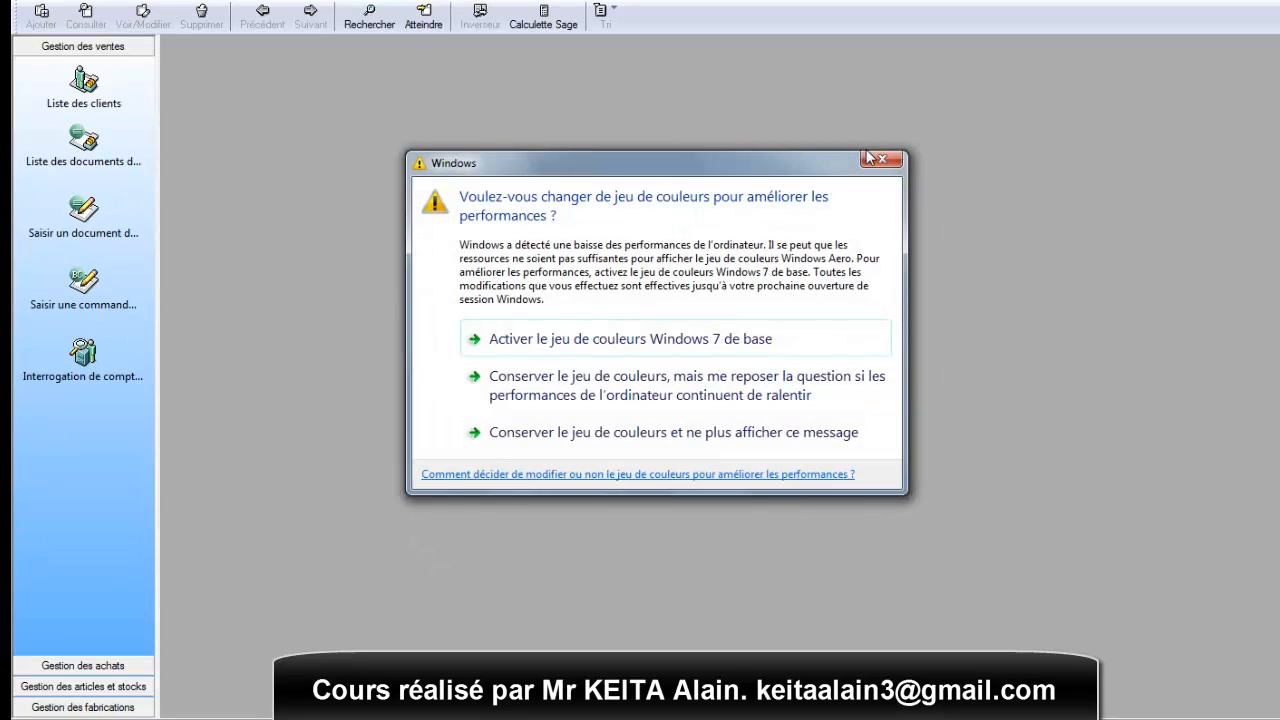
# - Examine the accounting file attached under Fichiers liés in the company's options, accept the sheet and dismiss the Windows colour scheme prompts
pyautogui.click(869, 157)
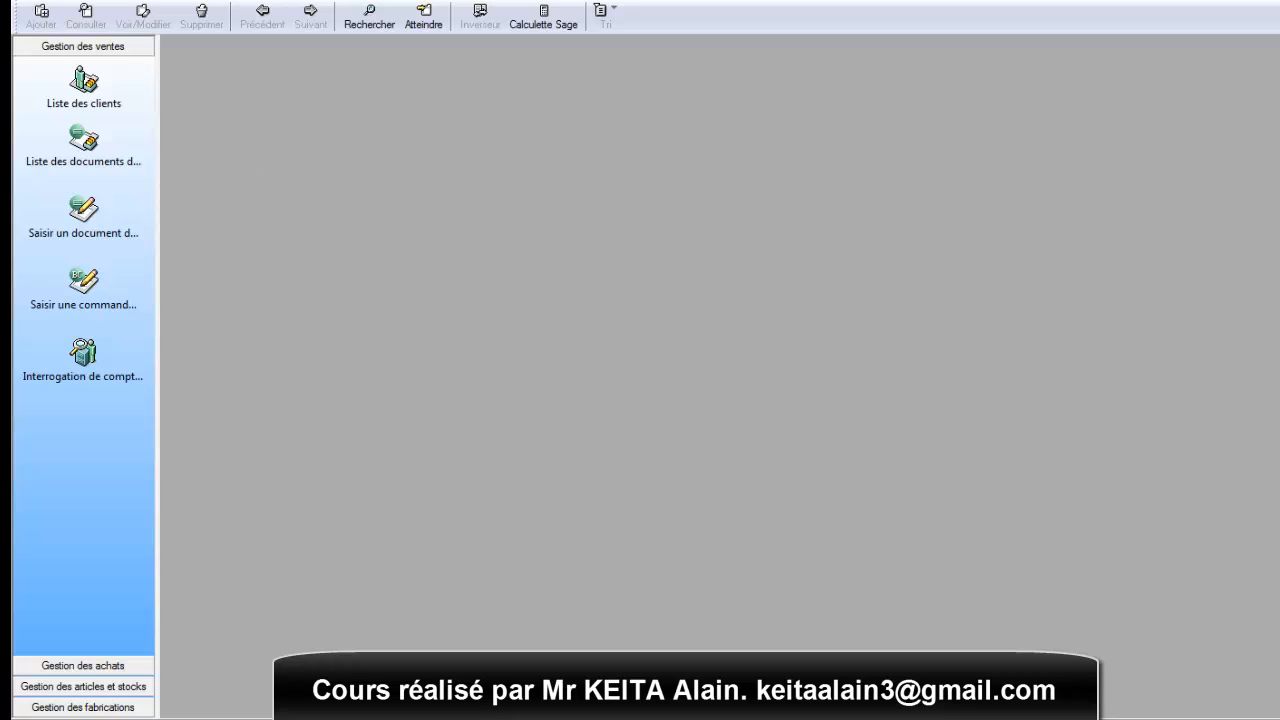
pyautogui.click(33, 2)
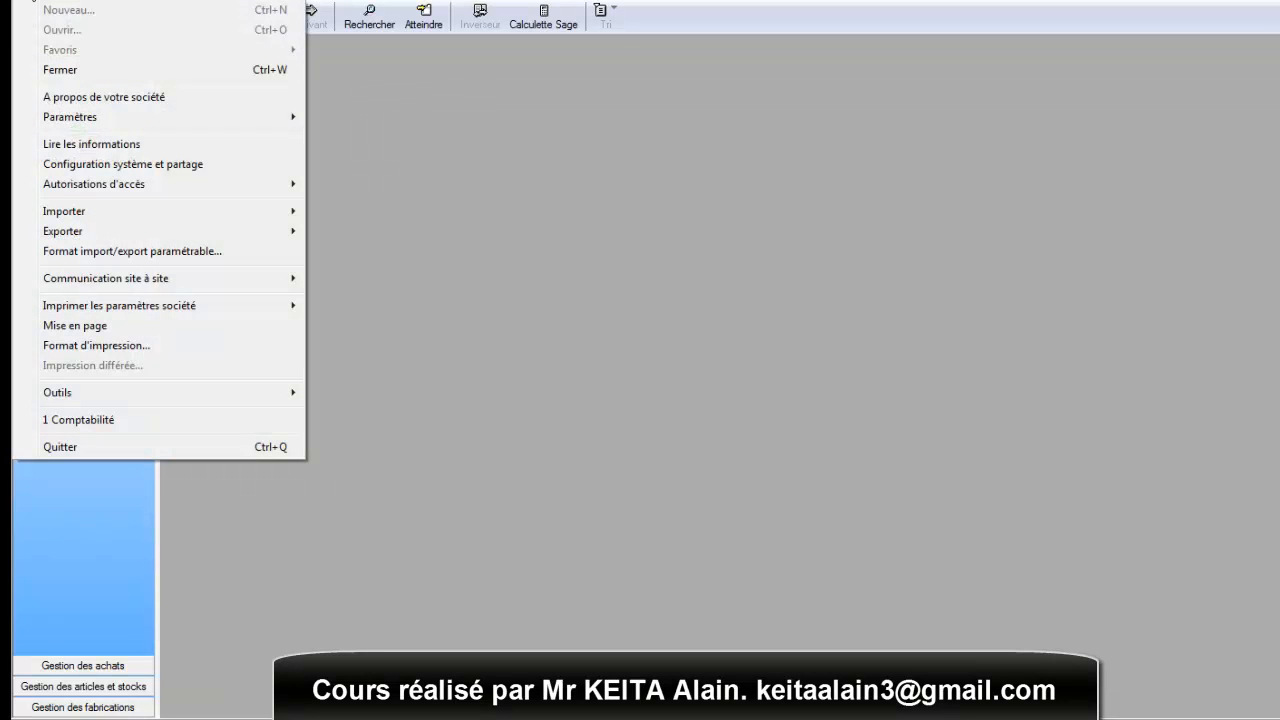
pyautogui.click(103, 97)
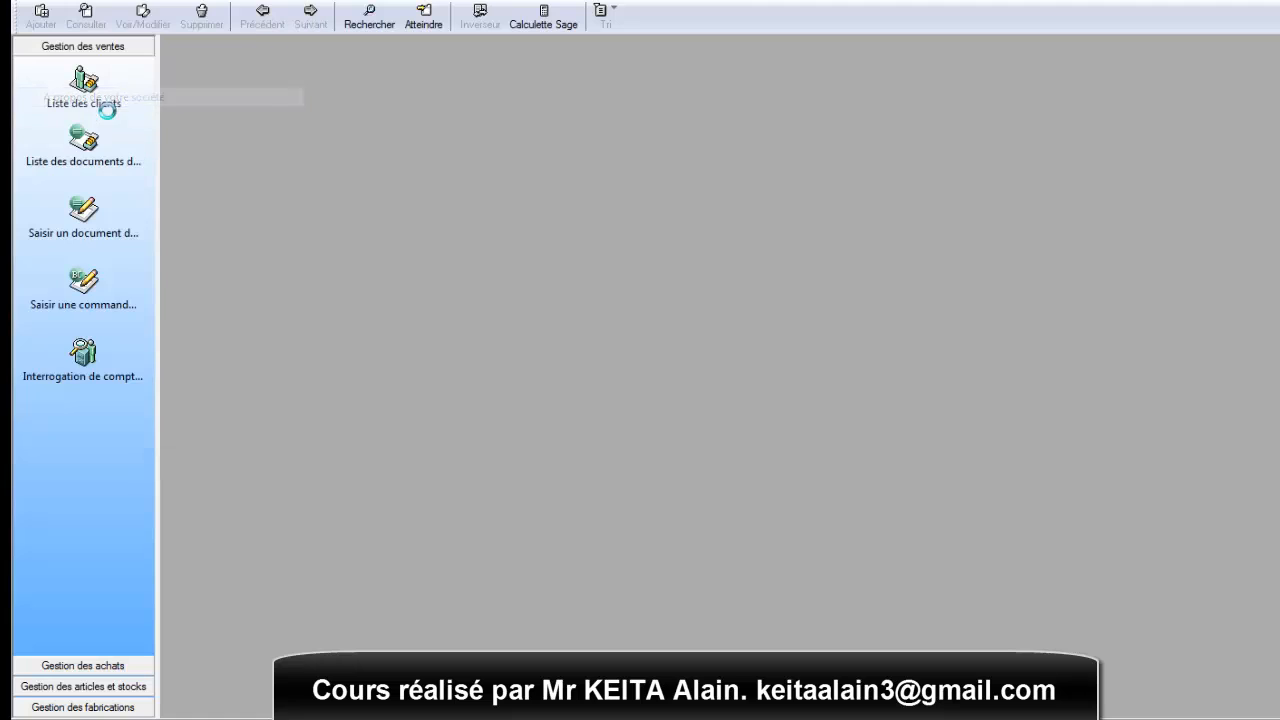
pyautogui.click(716, 134)
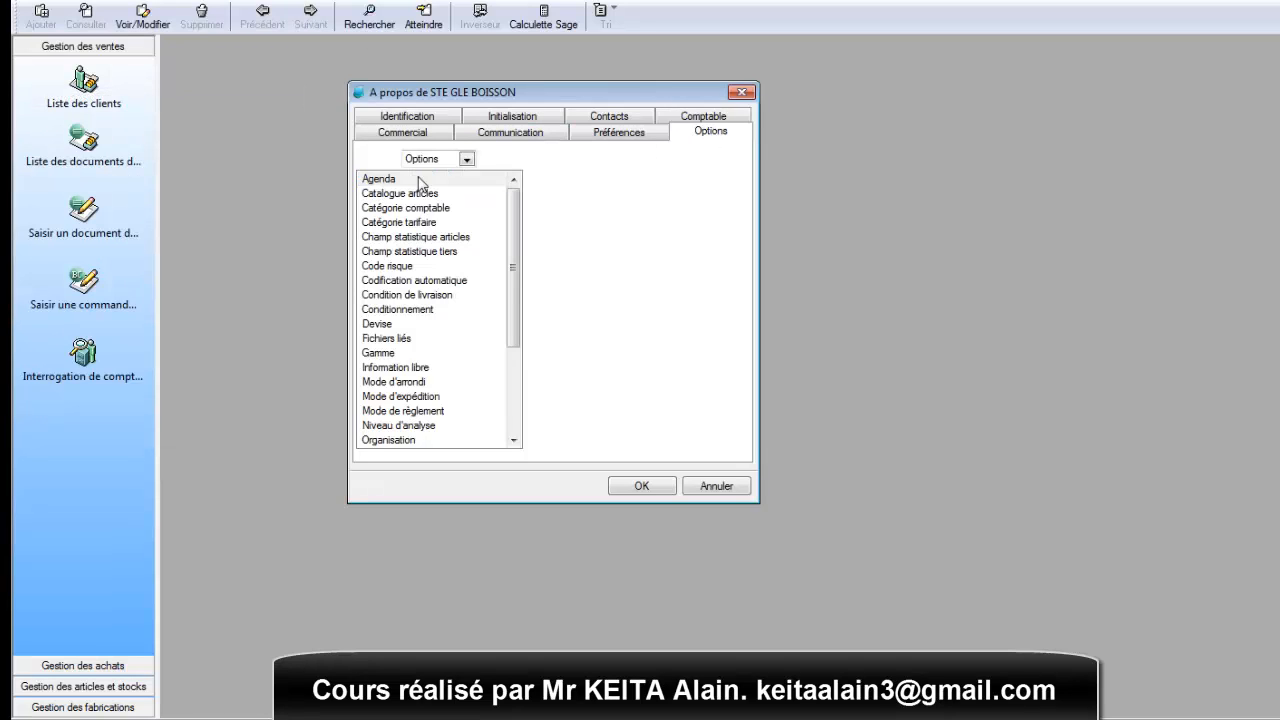
pyautogui.click(405, 343)
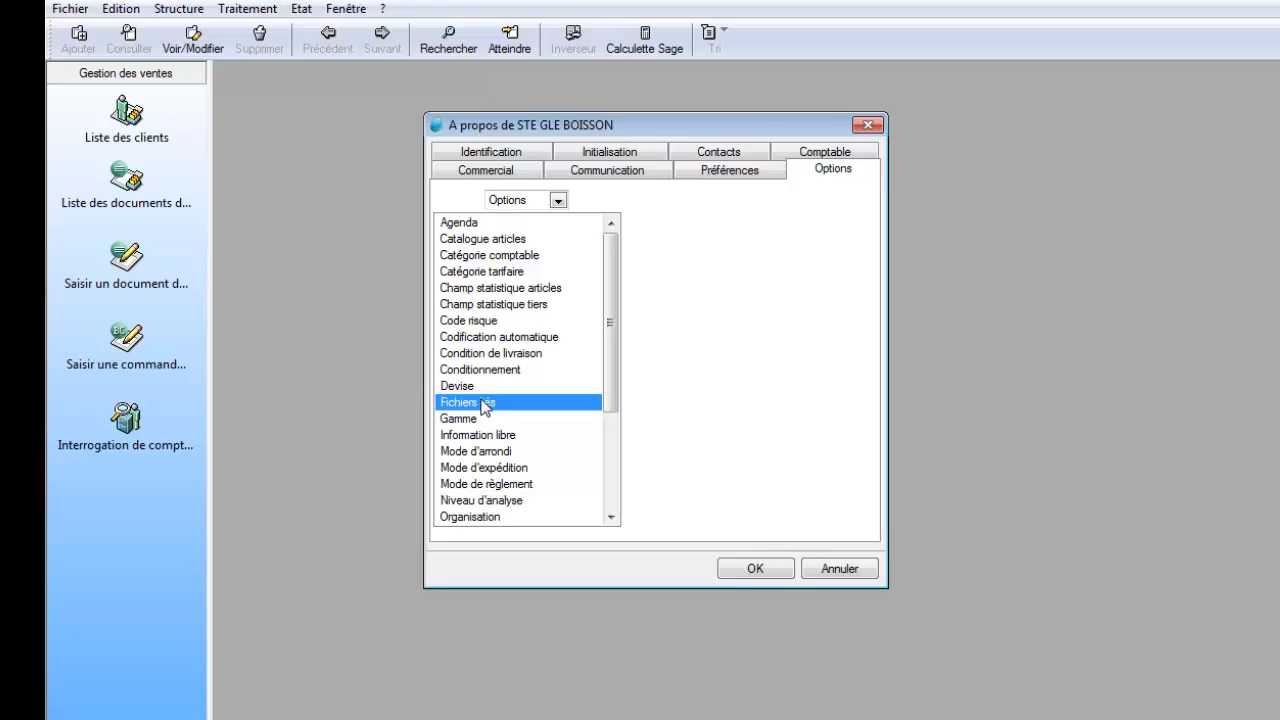
pyautogui.doubleClick(483, 403)
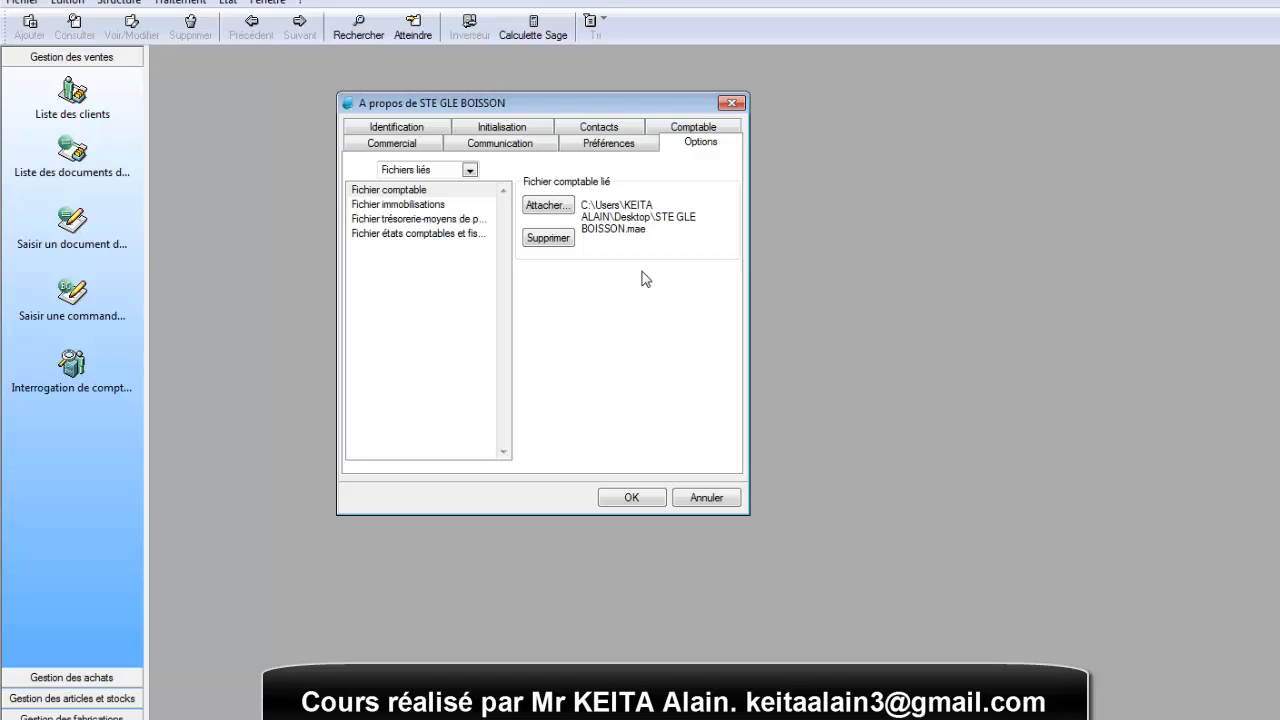
pyautogui.click(640, 498)
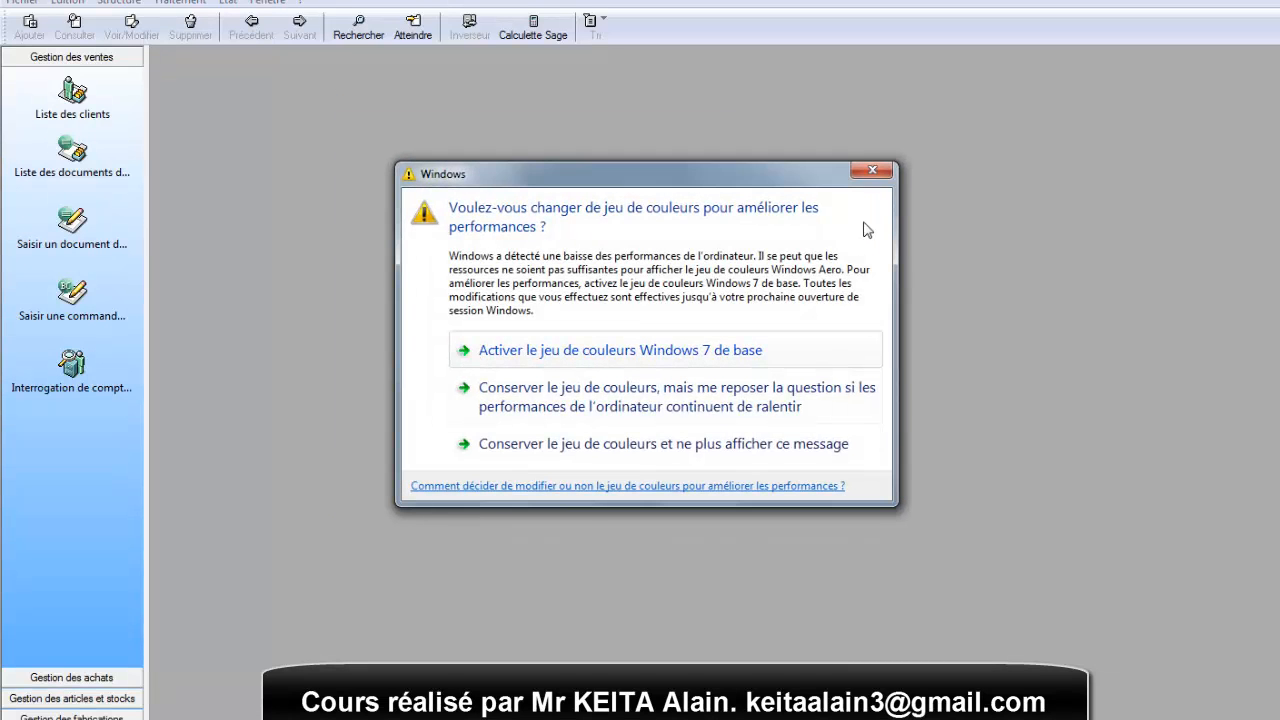
pyautogui.click(862, 167)
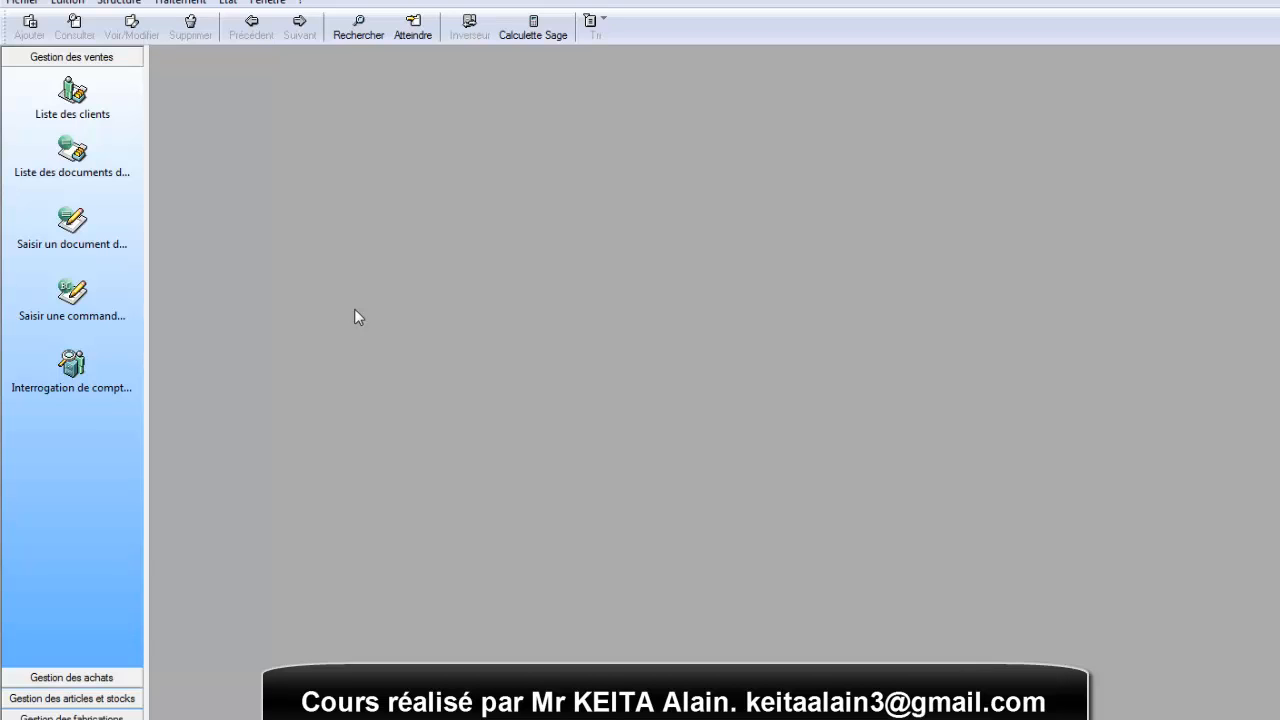
# - Switch from the commercial file to the linked Comptabilité application, view its Structure commands and dismiss the Windows colour scheme prompt
pyautogui.click(22, 2)
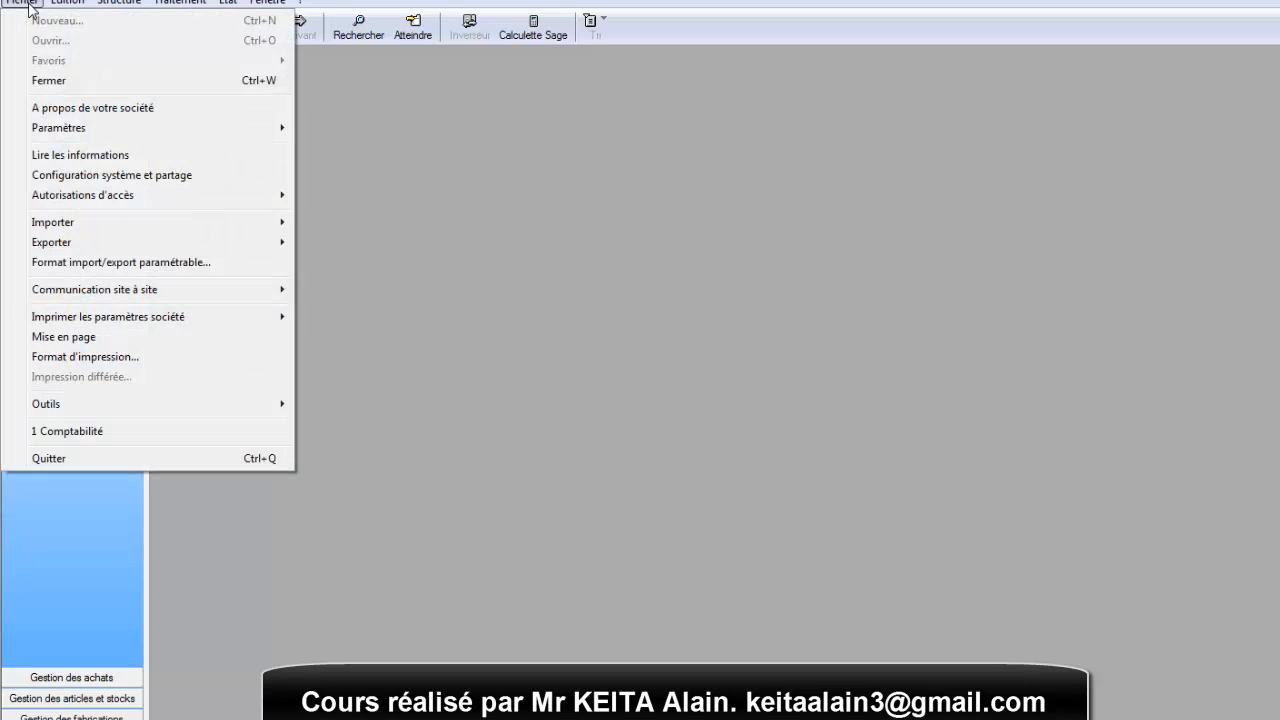
pyautogui.click(98, 433)
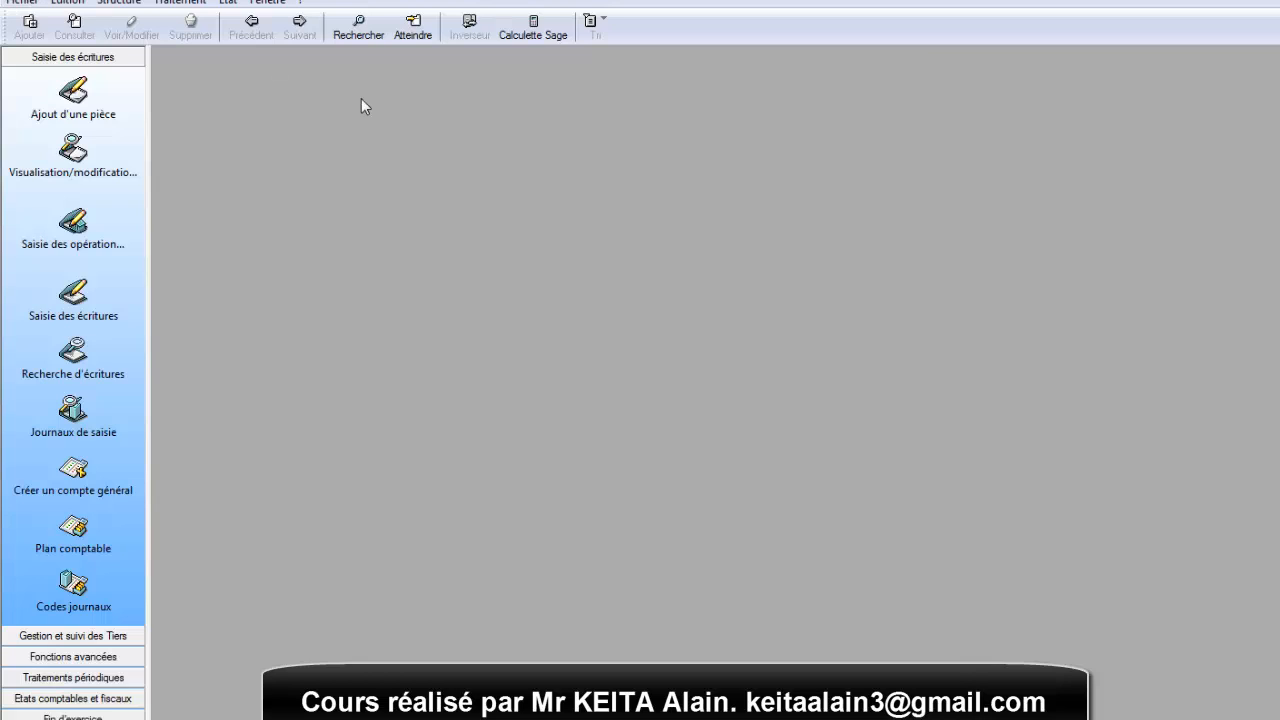
pyautogui.click(22, 3)
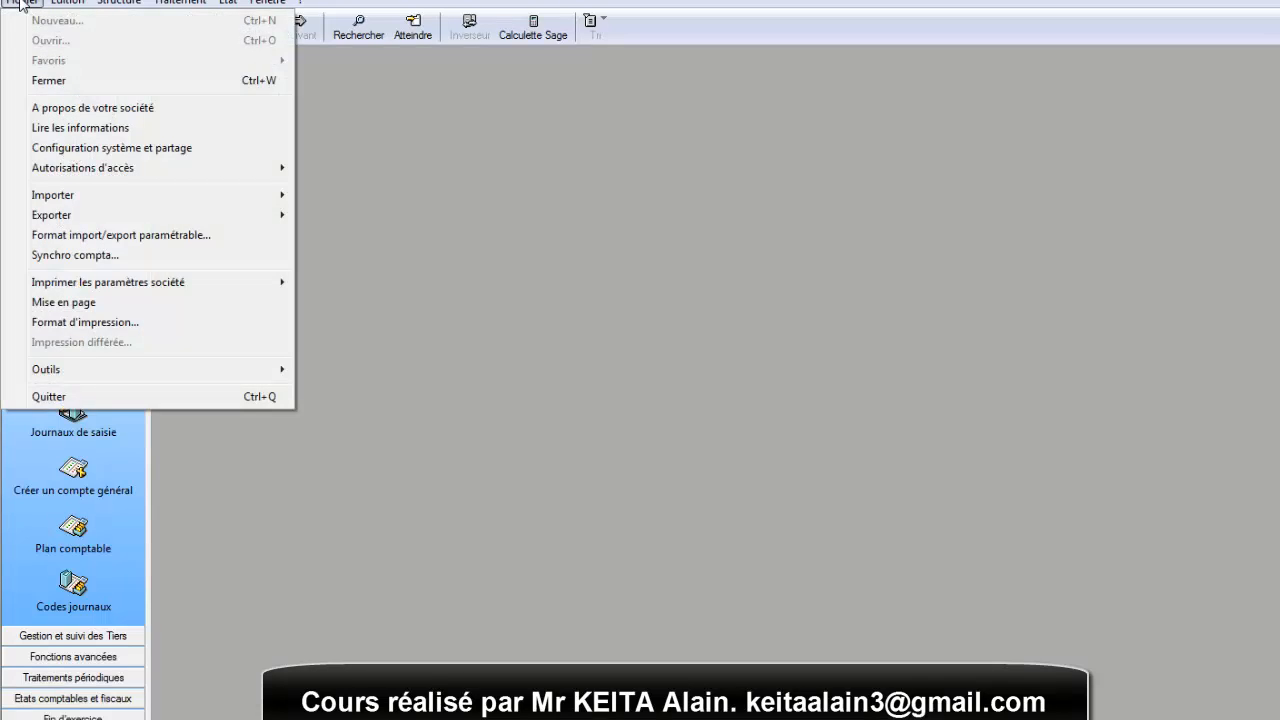
pyautogui.click(661, 272)
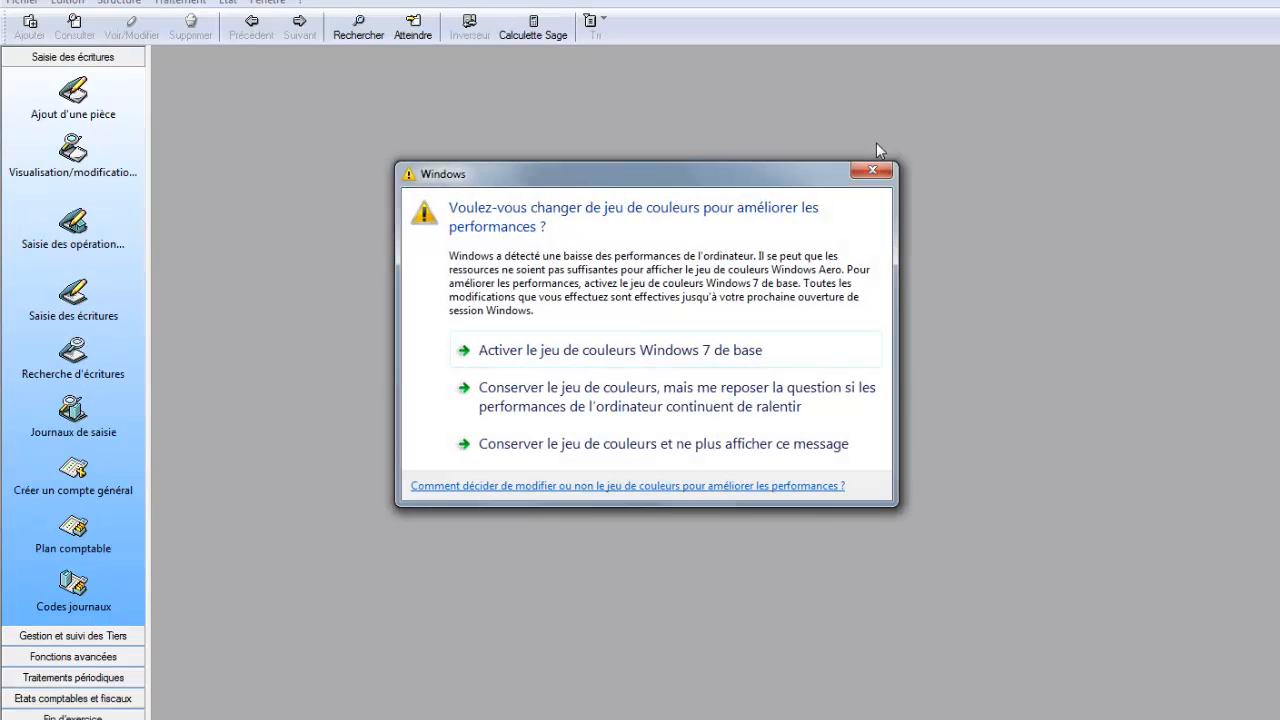
pyautogui.click(869, 170)
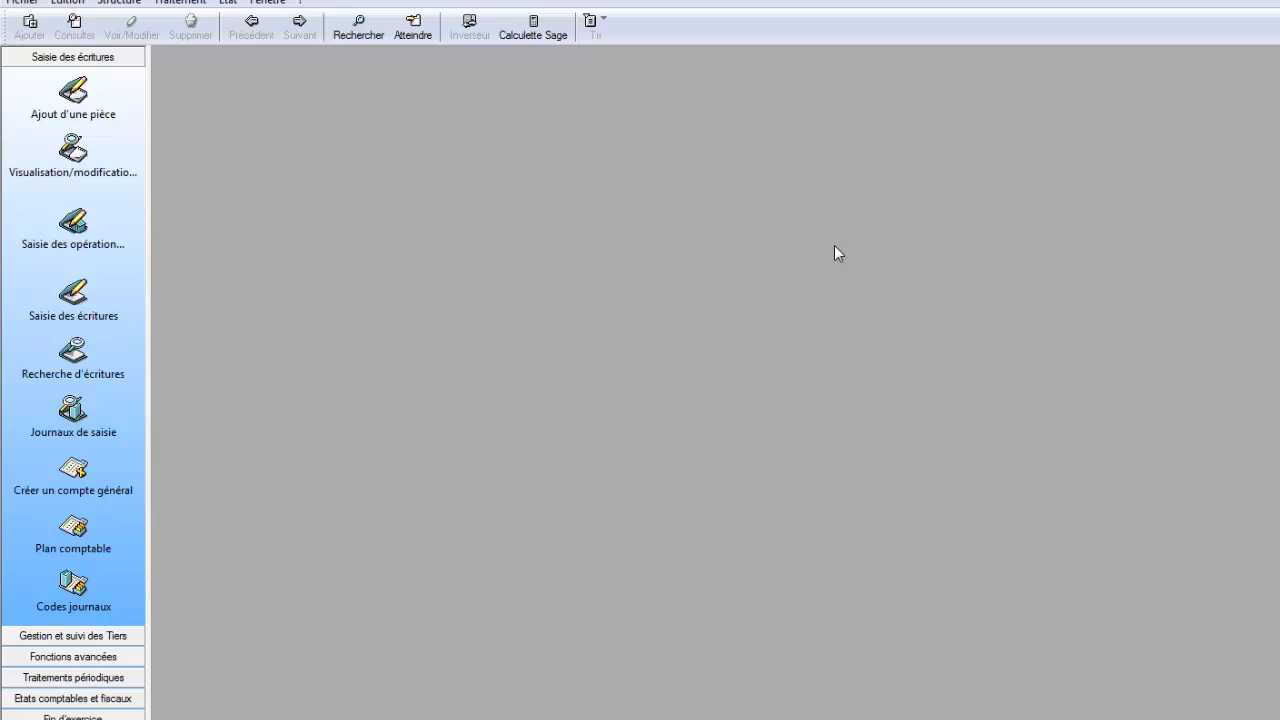